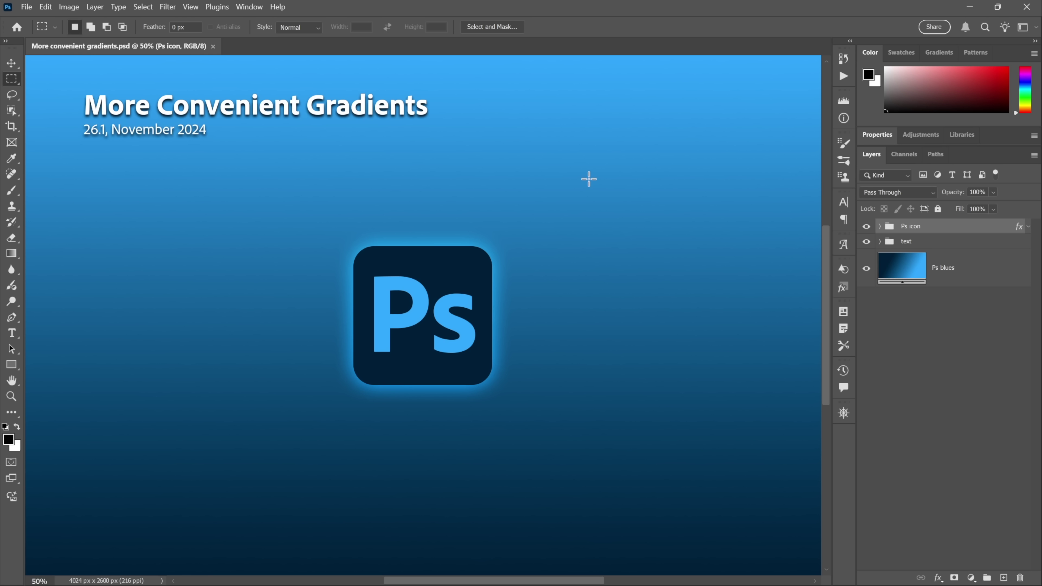
- Open the Ps blues gradient fill and its stop editor, then close both without changes
{"action": "double_click", "coordinate": [897, 271]}
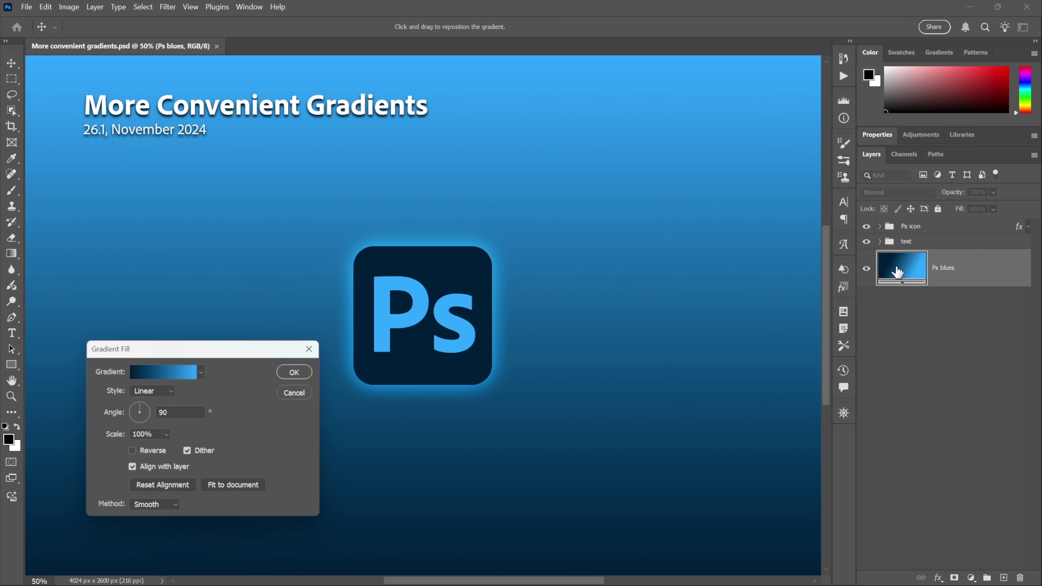
{"action": "left_click", "coordinate": [159, 377]}
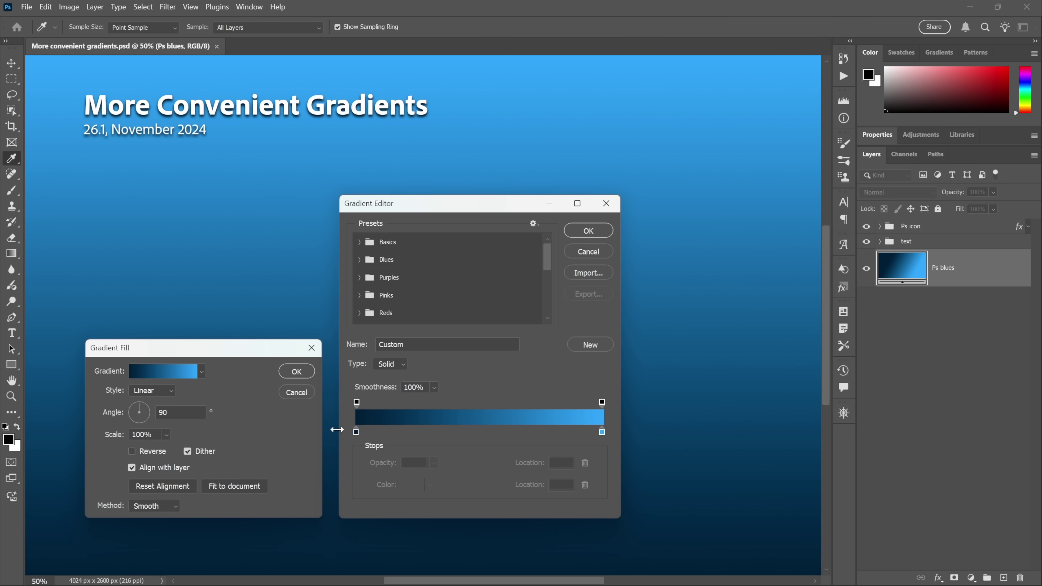
{"action": "double_click", "coordinate": [355, 432]}
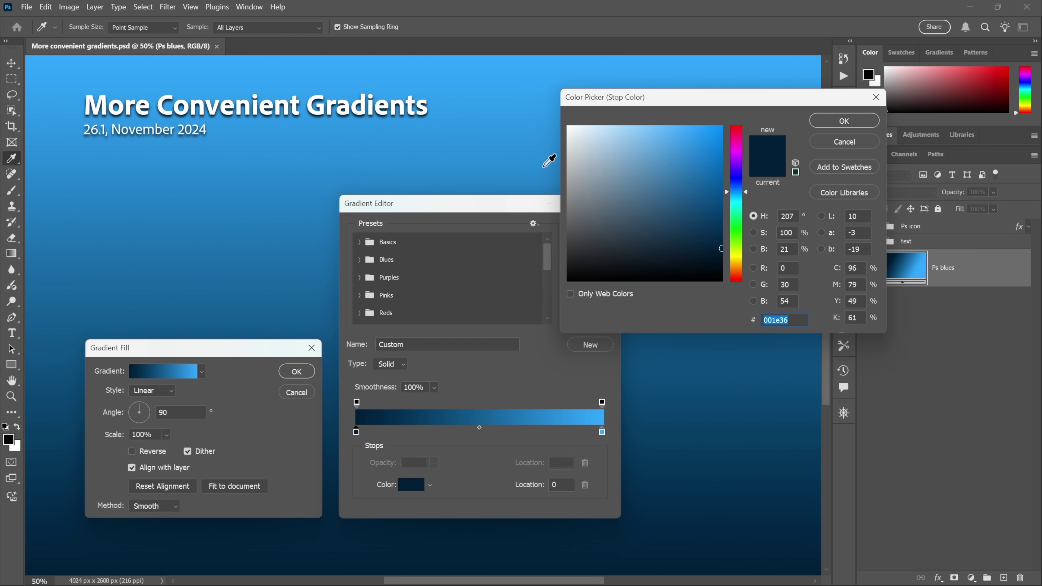
{"action": "key", "text": "Return"}
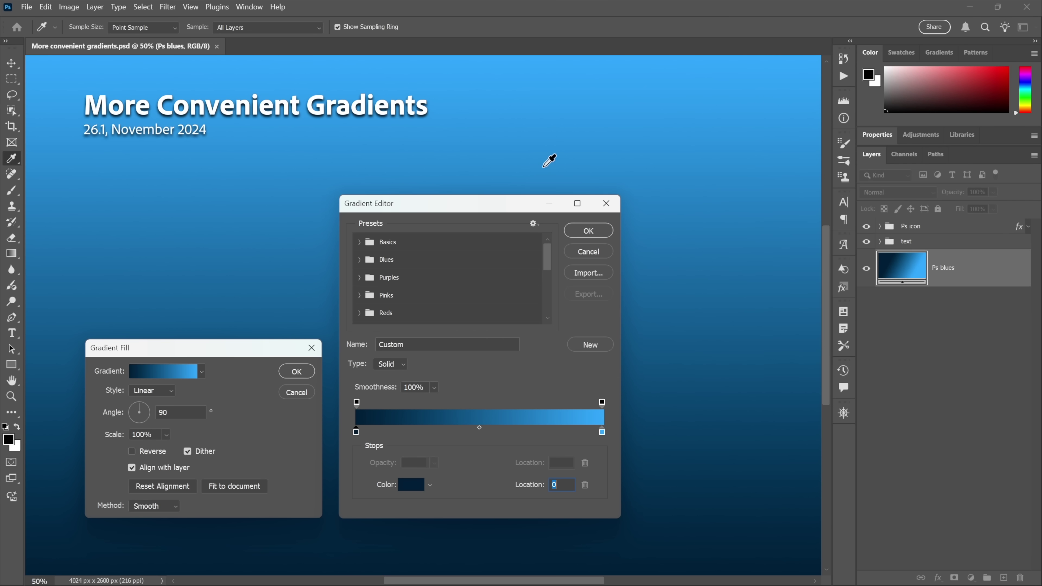
{"action": "key", "text": "Return"}
{"action": "key", "text": "Return"}
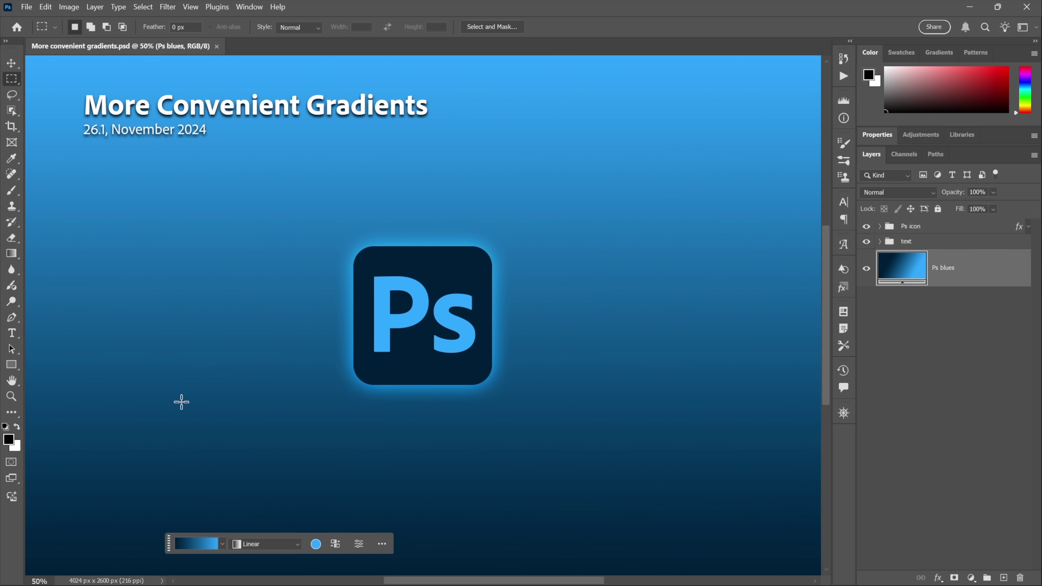
- Add a pale sky-blue 8fc5ec stop mid-gradient, trying and undoing an extra black stop
{"action": "left_click", "coordinate": [358, 544]}
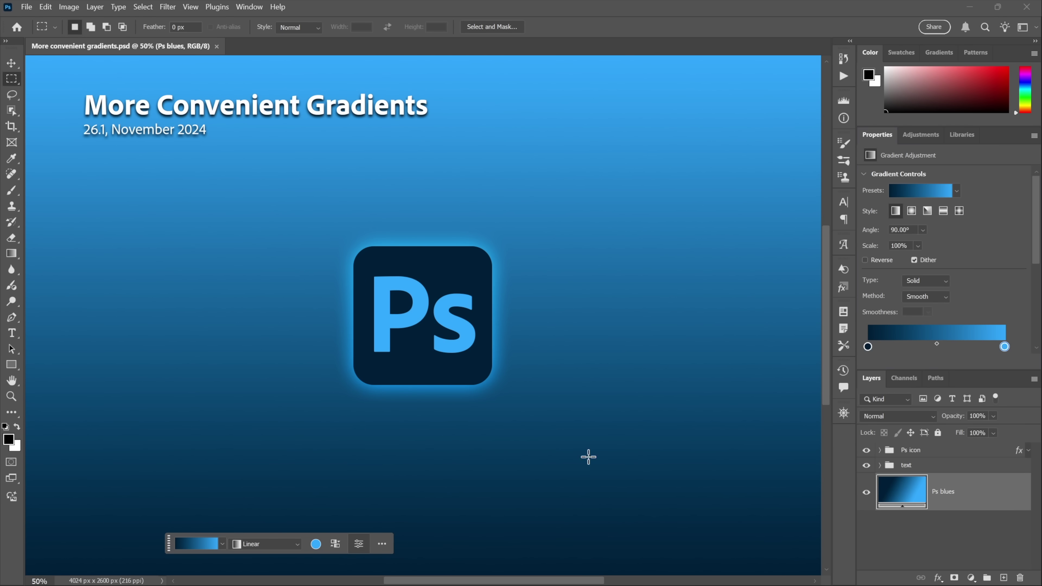
{"action": "left_click", "coordinate": [956, 348]}
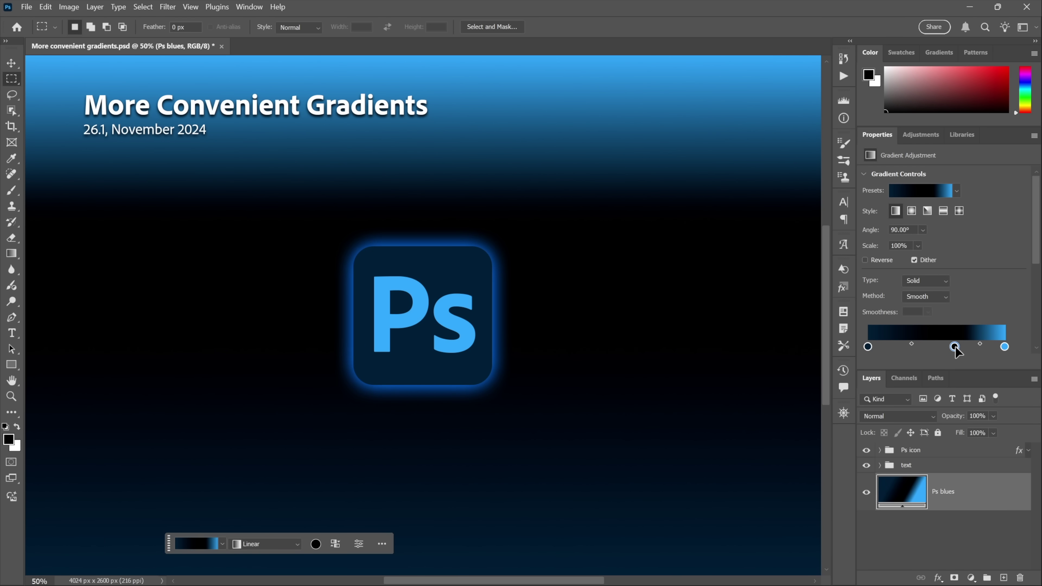
{"action": "double_click", "coordinate": [955, 348]}
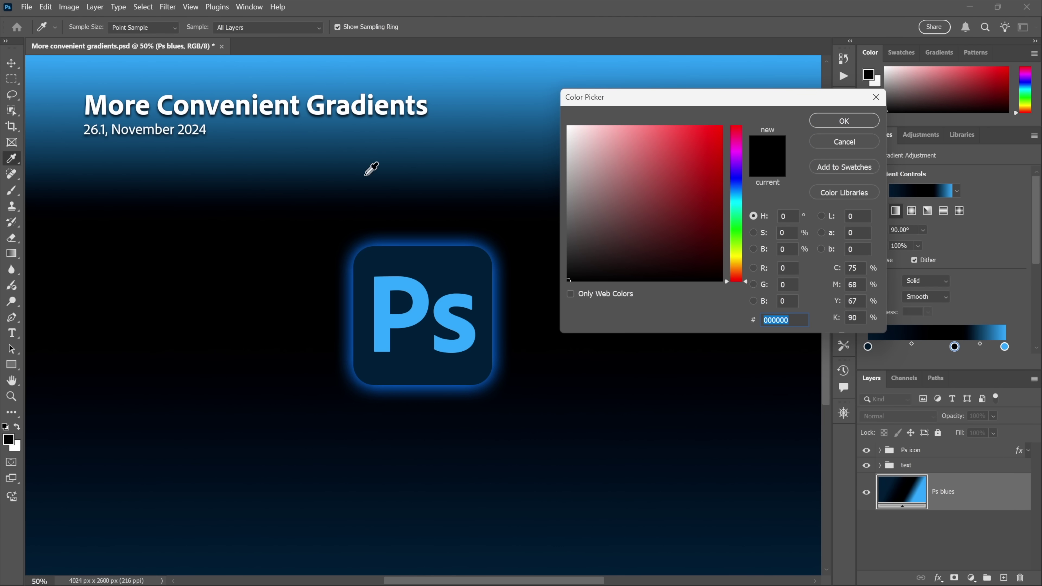
{"action": "left_click", "coordinate": [454, 302]}
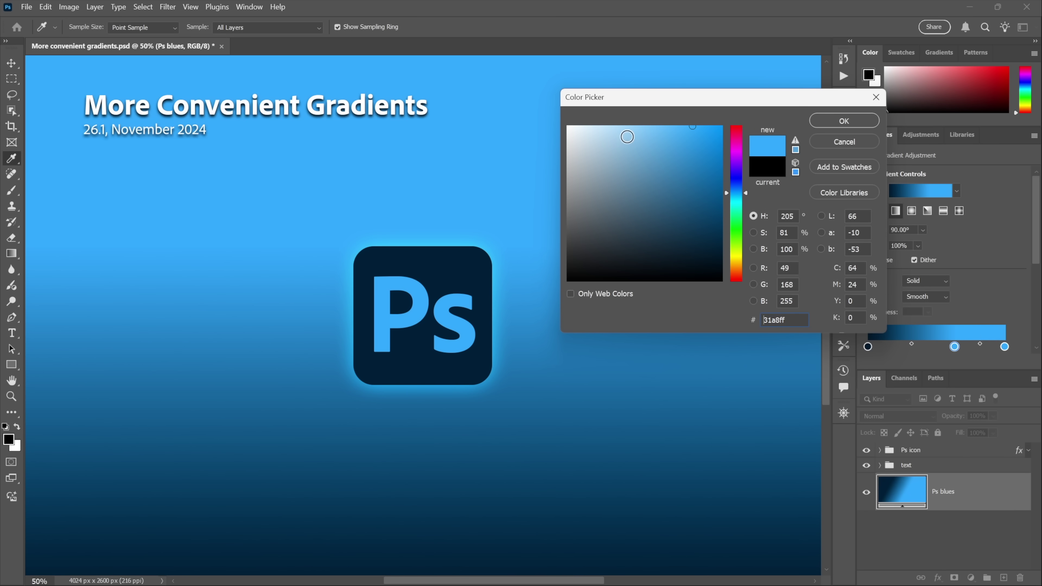
{"action": "left_click", "coordinate": [628, 137]}
{"action": "left_click", "coordinate": [840, 121]}
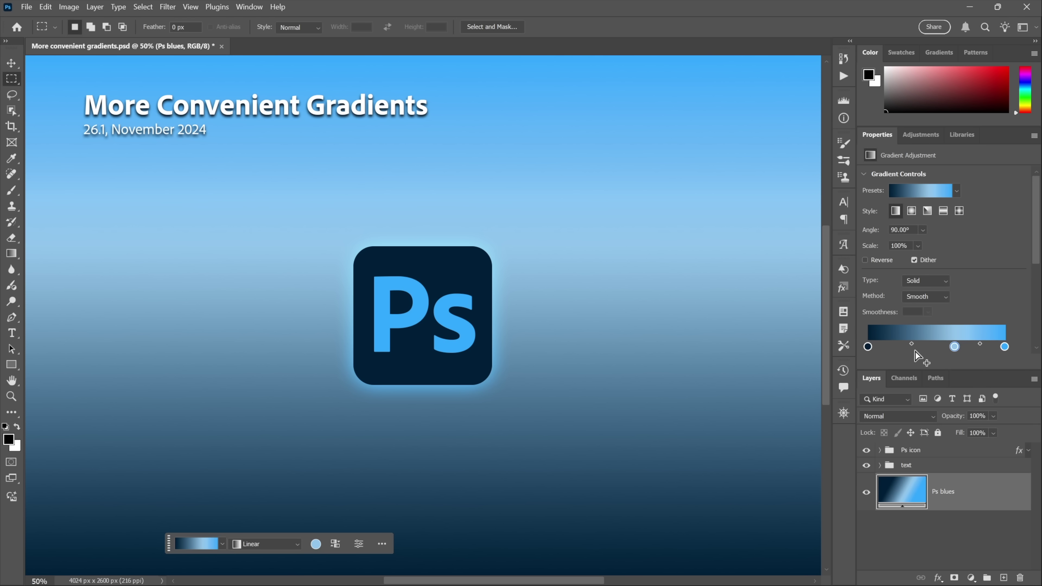
{"action": "left_click_drag", "start_coordinate": [952, 348], "coordinate": [912, 348]}
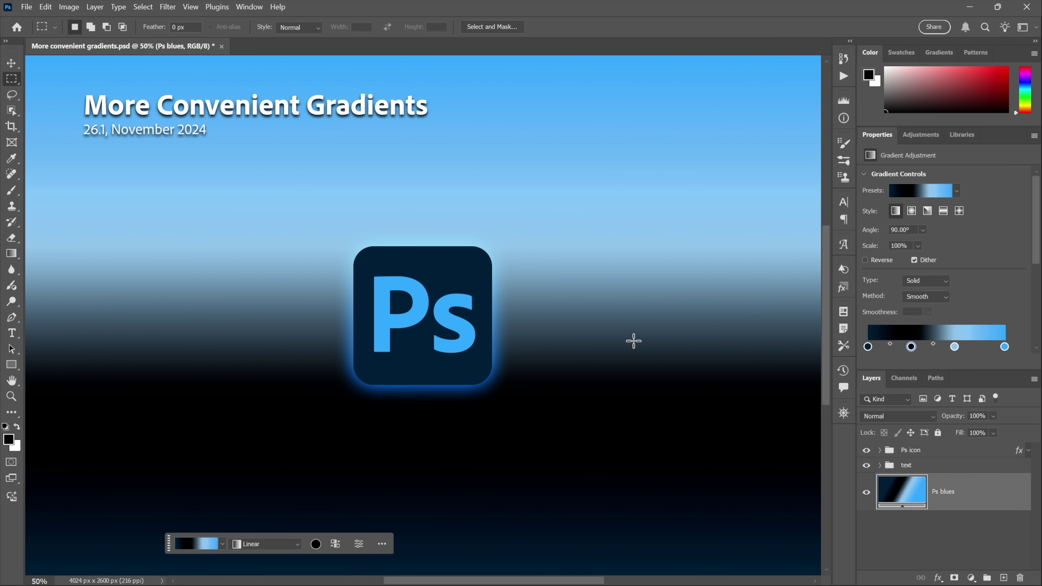
{"action": "key", "text": "ctrl+z"}
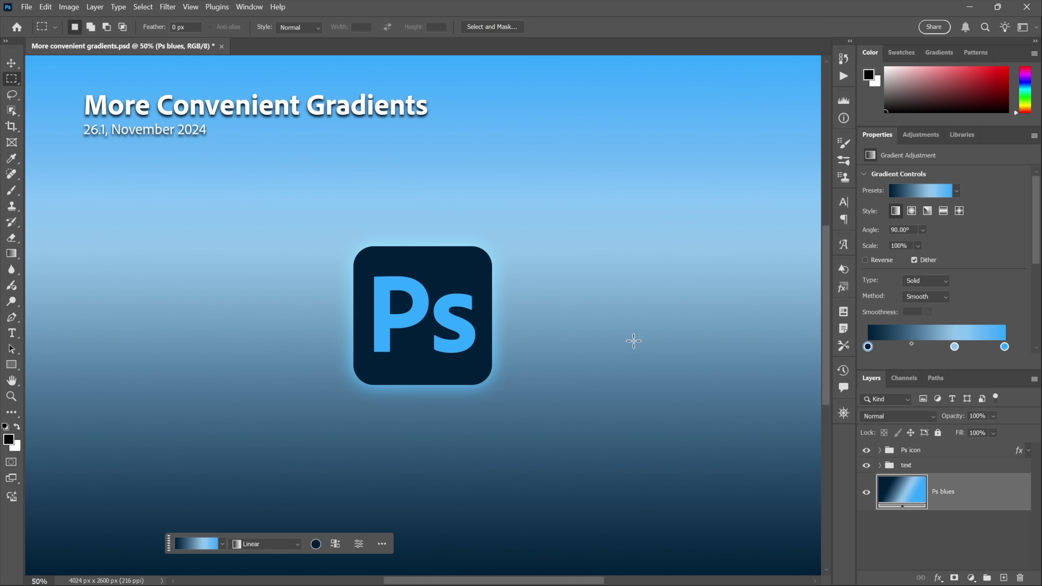
- Add a dark navy stop at 81% and a bright blue stop at 18% to the Ps blues gradient
{"action": "double_click", "coordinate": [903, 487]}
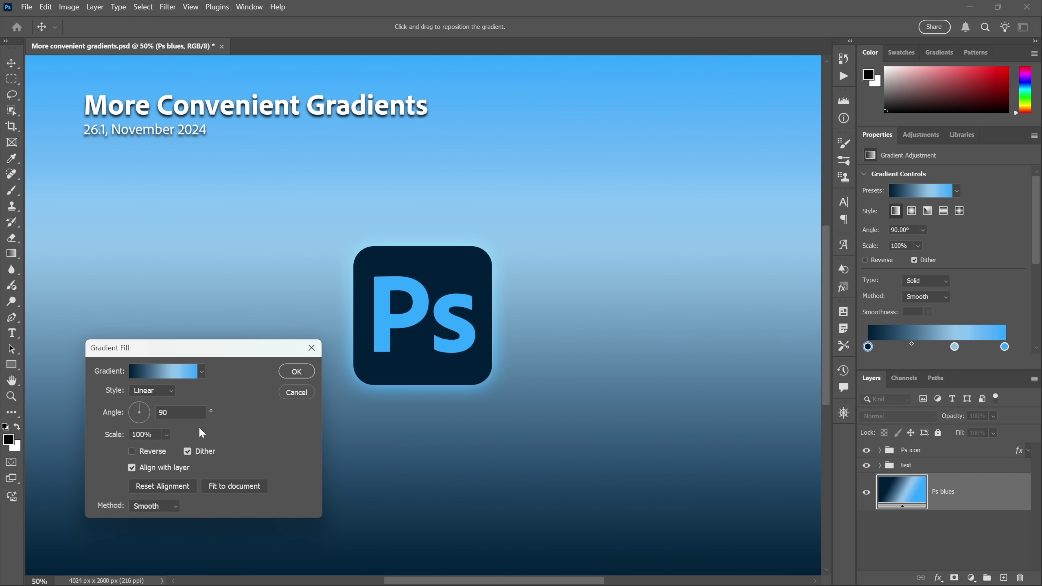
{"action": "left_click", "coordinate": [145, 380]}
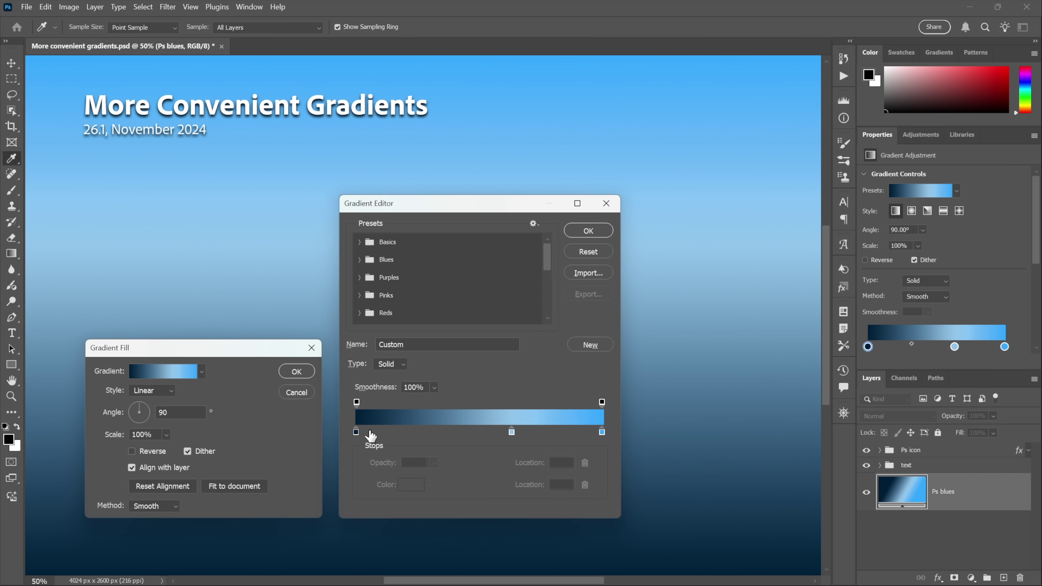
{"action": "left_click_drag", "start_coordinate": [369, 432], "coordinate": [556, 432]}
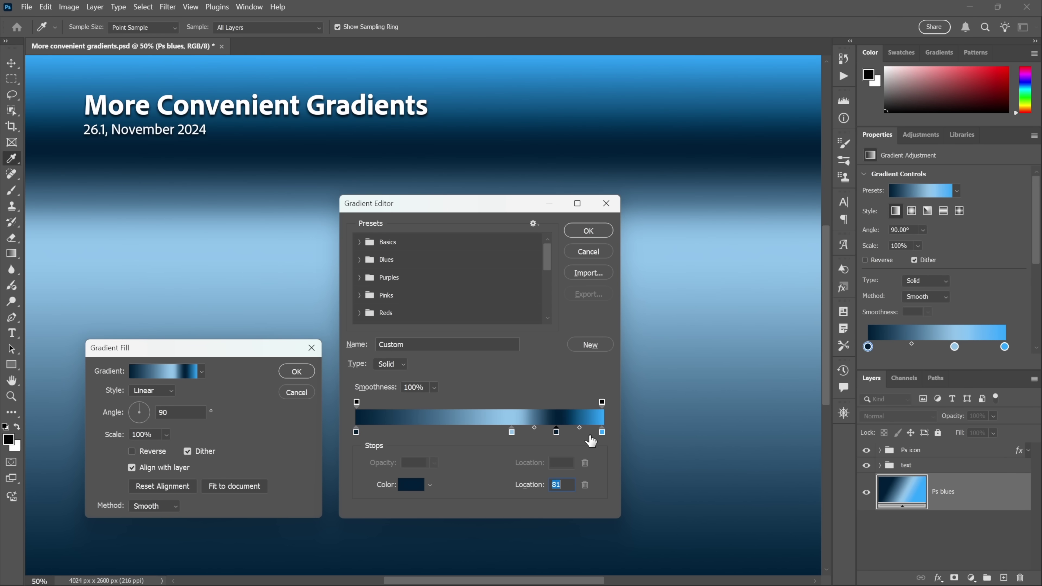
{"action": "left_click", "coordinate": [602, 431]}
{"action": "left_click_drag", "start_coordinate": [456, 434], "coordinate": [400, 433]}
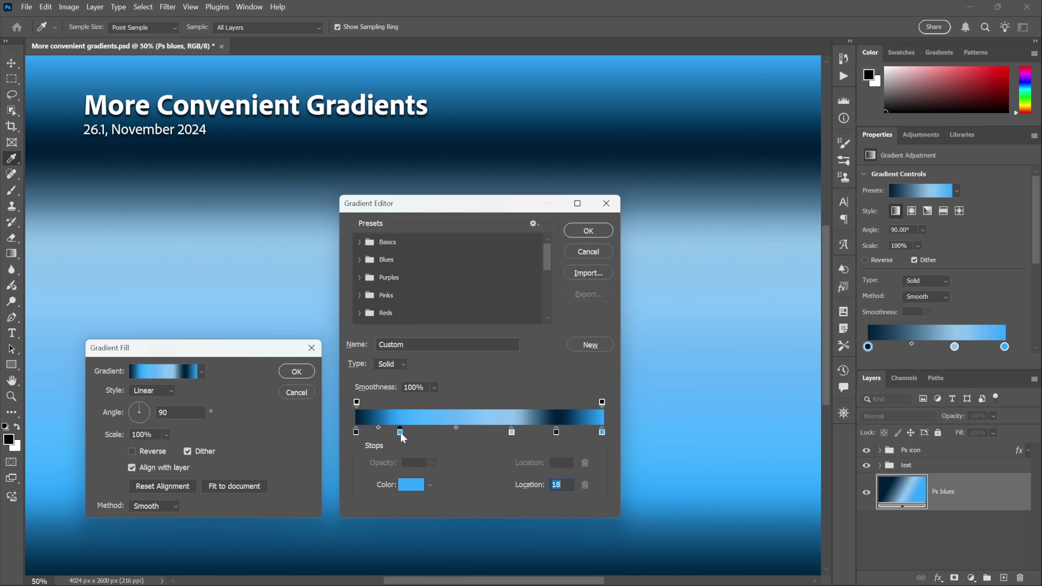
{"action": "left_click", "coordinate": [581, 233]}
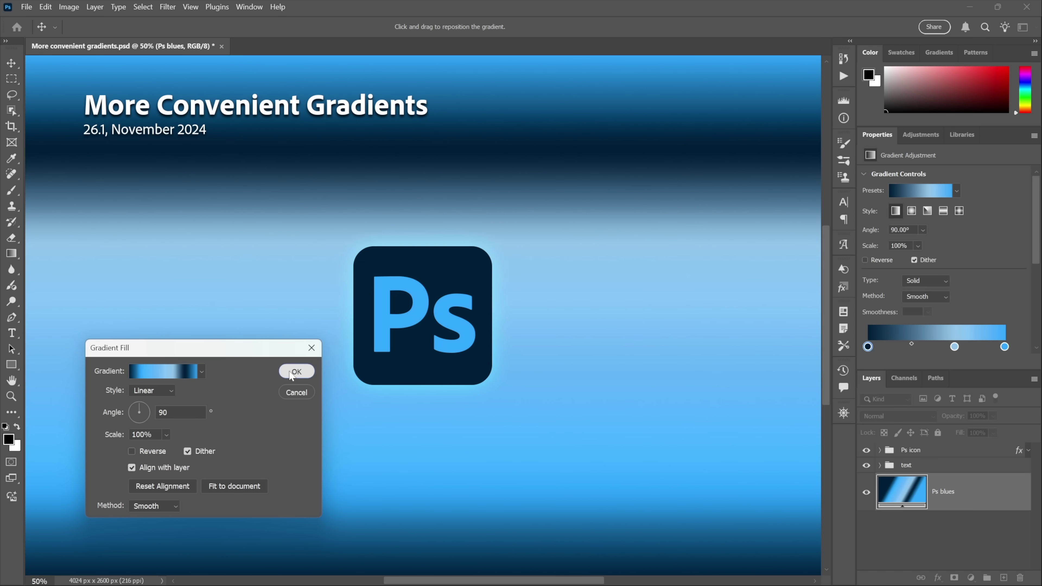
{"action": "left_click", "coordinate": [295, 371]}
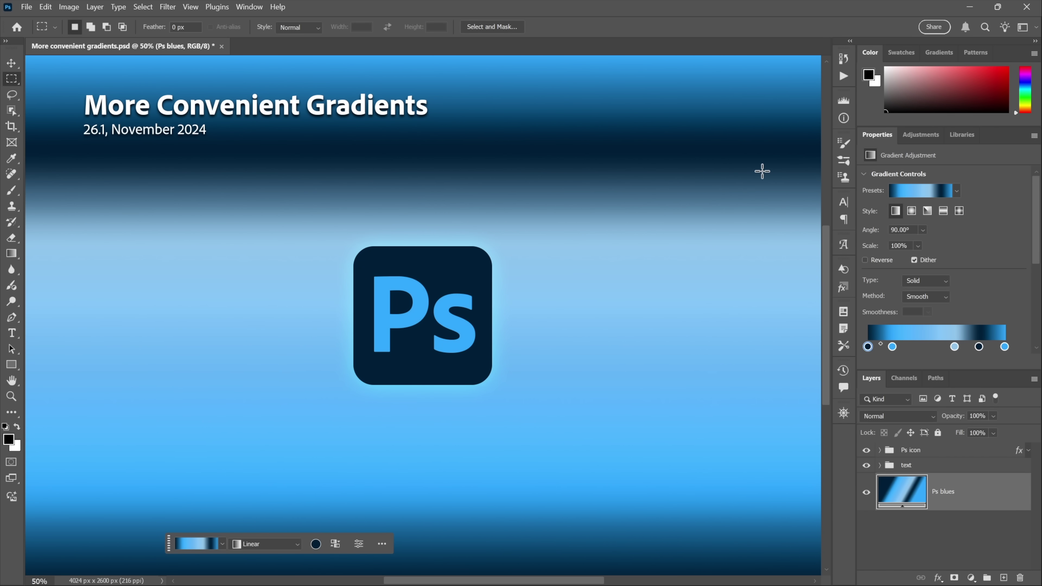
- Apply the blue diagonal-stripe gradient preset and switch the style to Angle
{"action": "left_click", "coordinate": [957, 191]}
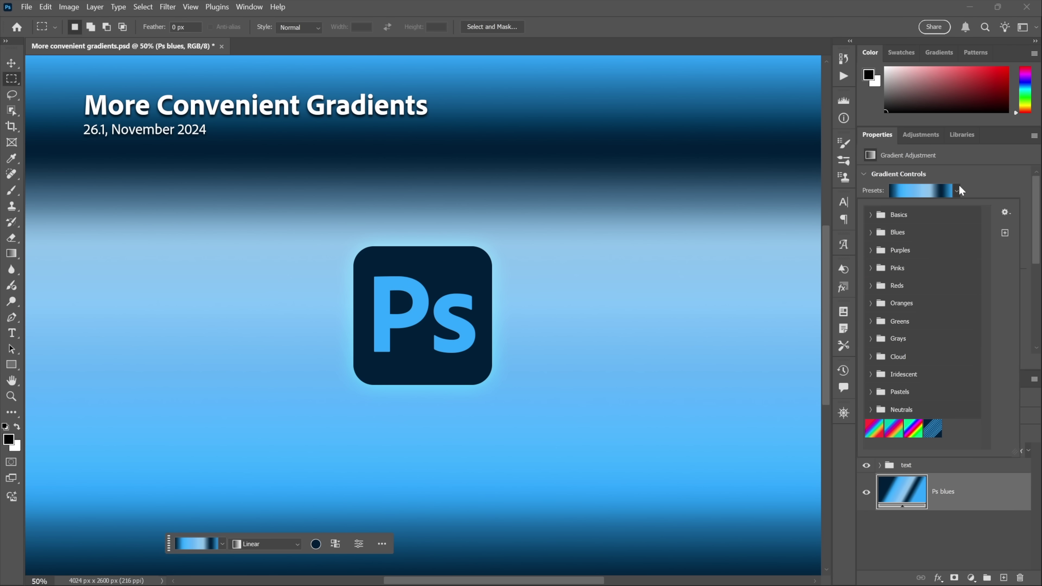
{"action": "left_click", "coordinate": [937, 431]}
{"action": "left_click", "coordinate": [1024, 328]}
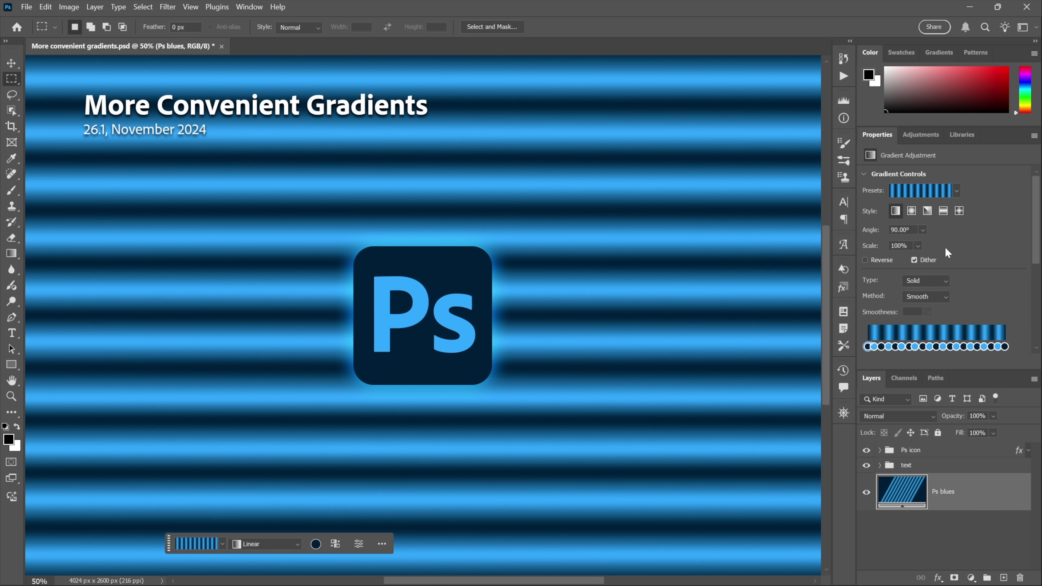
{"action": "left_click", "coordinate": [927, 212]}
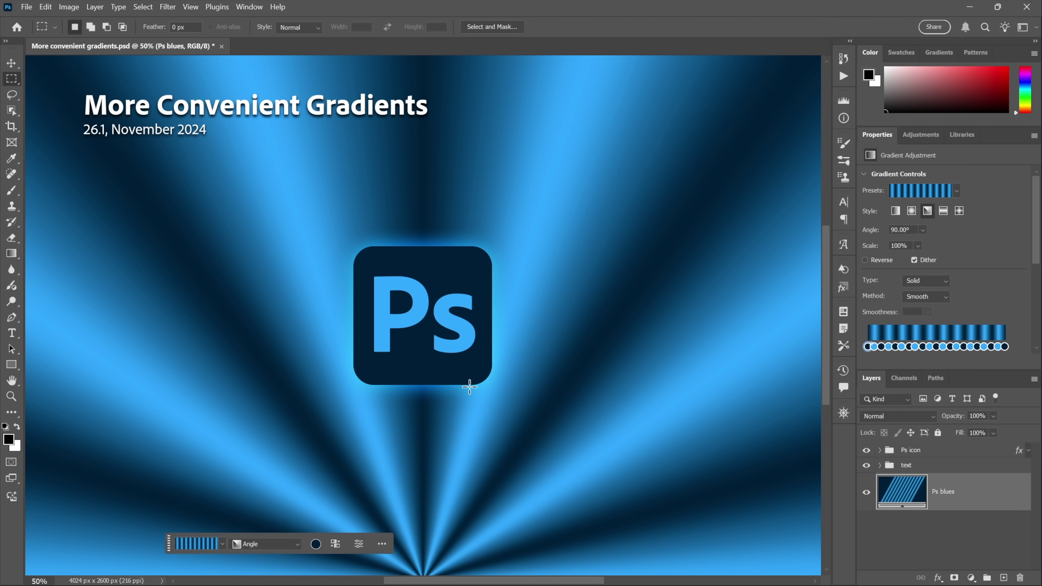
- Move the angle gradient's centre to just below the Ps logo
{"action": "double_click", "coordinate": [904, 495]}
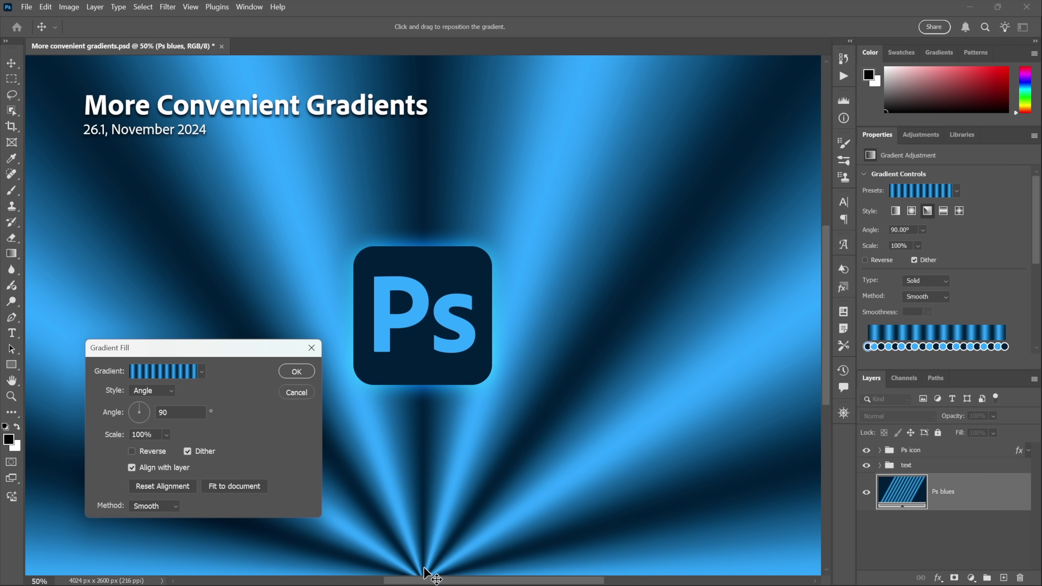
{"action": "left_click_drag", "start_coordinate": [435, 578], "coordinate": [425, 312]}
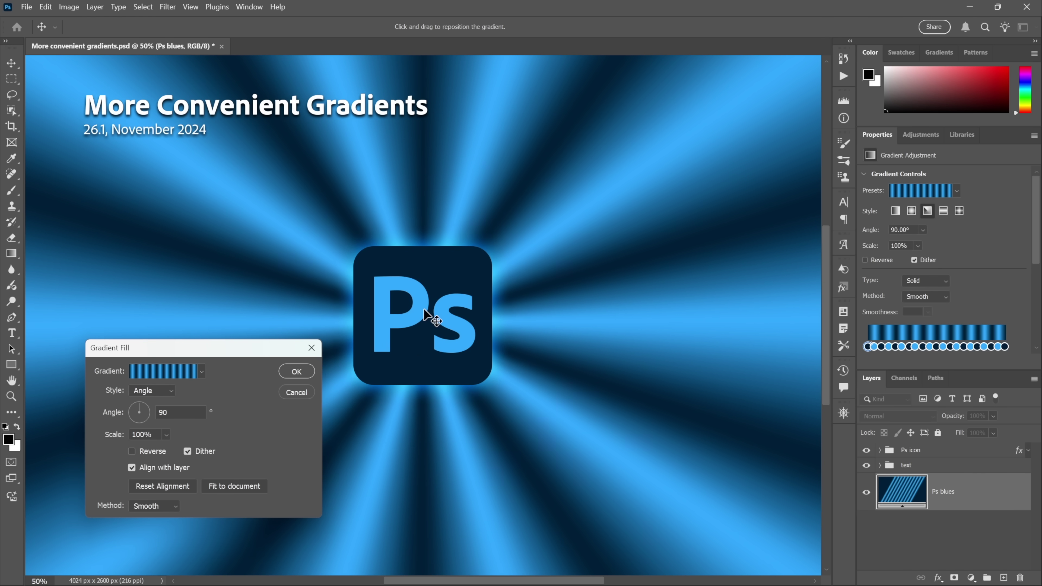
{"action": "left_click", "coordinate": [287, 371]}
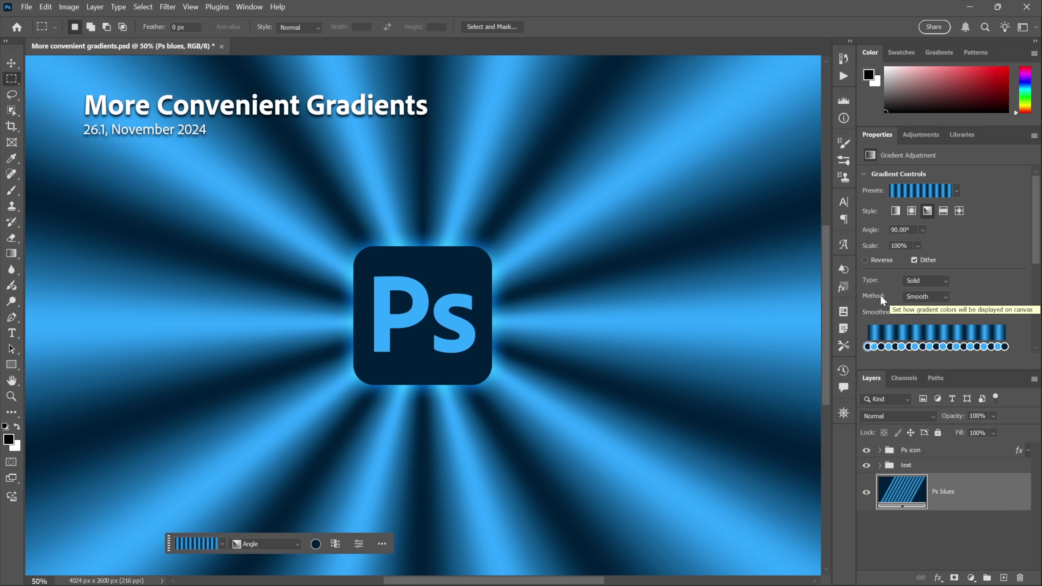
- Make the gradient hard-edged stripes, zoom in on a stripe edge's dithering, then fit the slide with Ctrl+0
{"action": "left_click", "coordinate": [943, 298]}
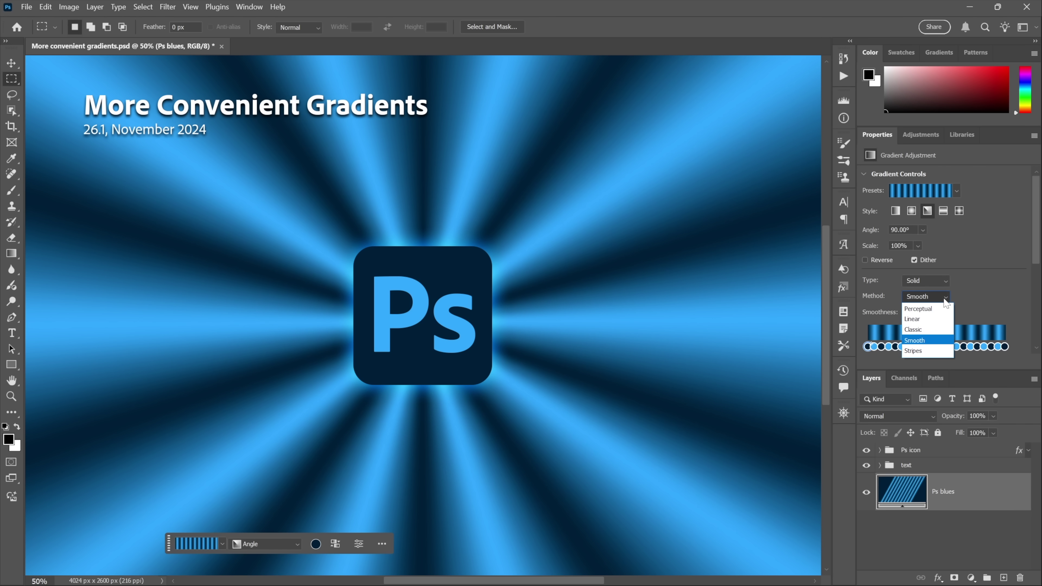
{"action": "left_click", "coordinate": [928, 352]}
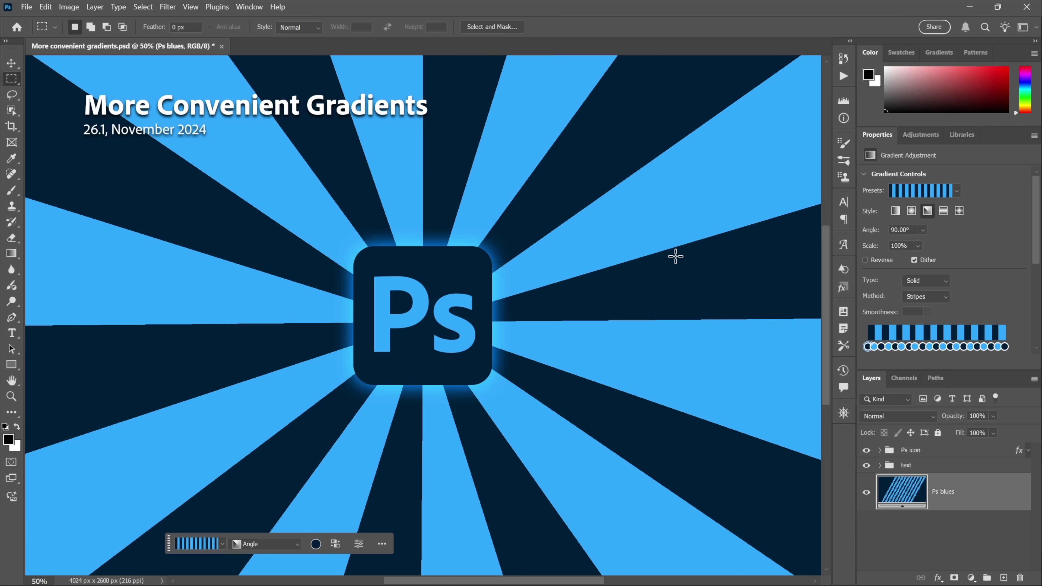
{"action": "key", "text": "z"}
{"action": "left_click_drag", "start_coordinate": [551, 233], "coordinate": [635, 235]}
{"action": "key", "text": "m"}
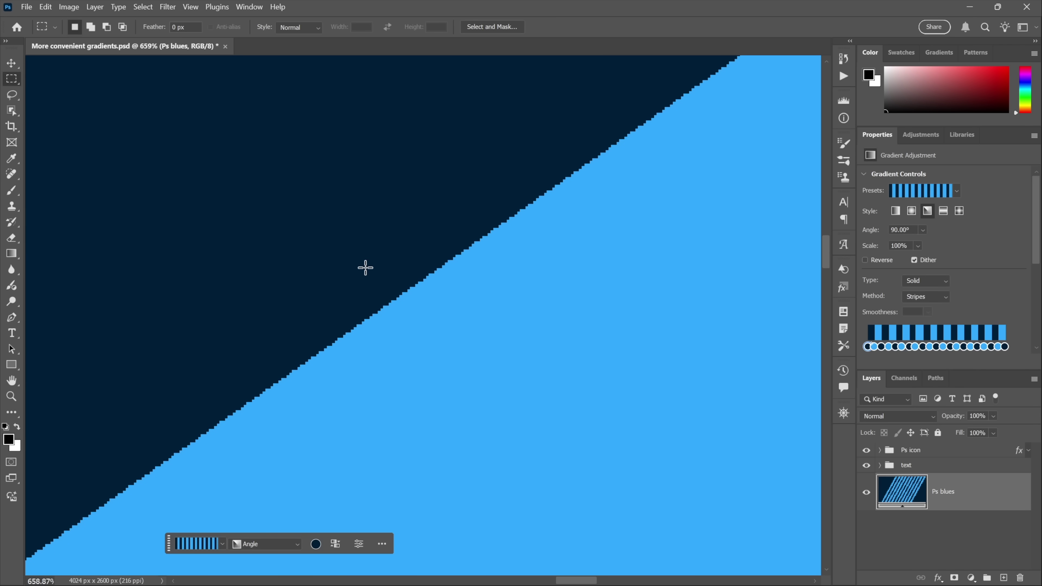
{"action": "key", "text": "ctrl+0"}
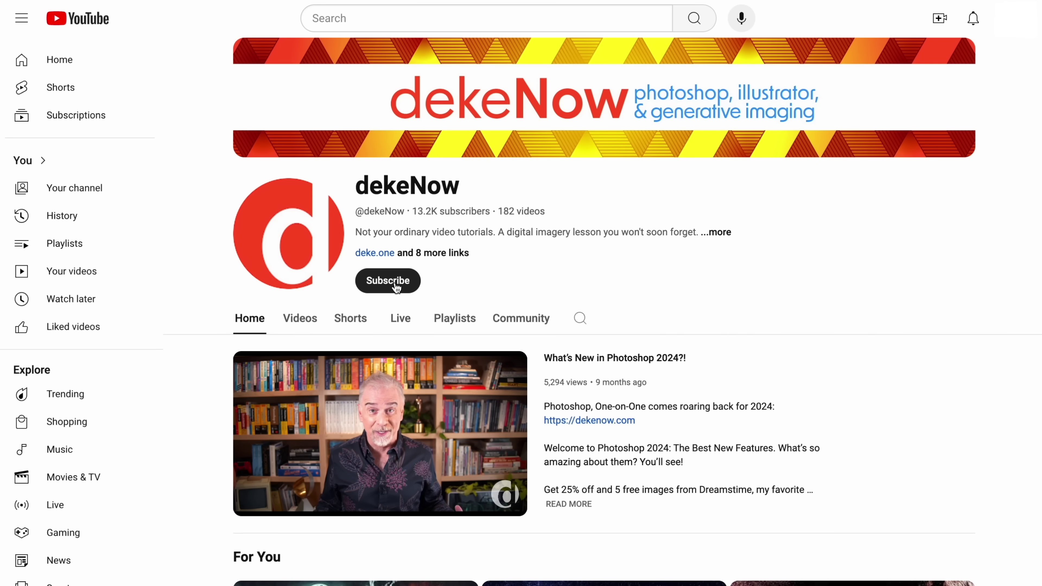
- Subscribe to the tutorial channel and set its notification bell to All
{"action": "left_click", "coordinate": [396, 286]}
{"action": "left_click", "coordinate": [396, 286]}
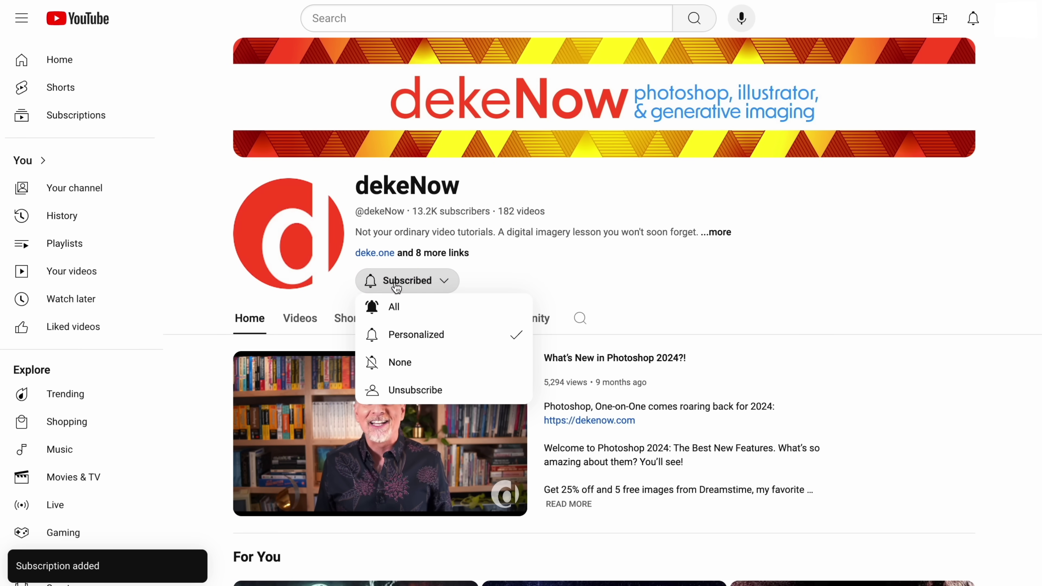
{"action": "left_click", "coordinate": [395, 306]}
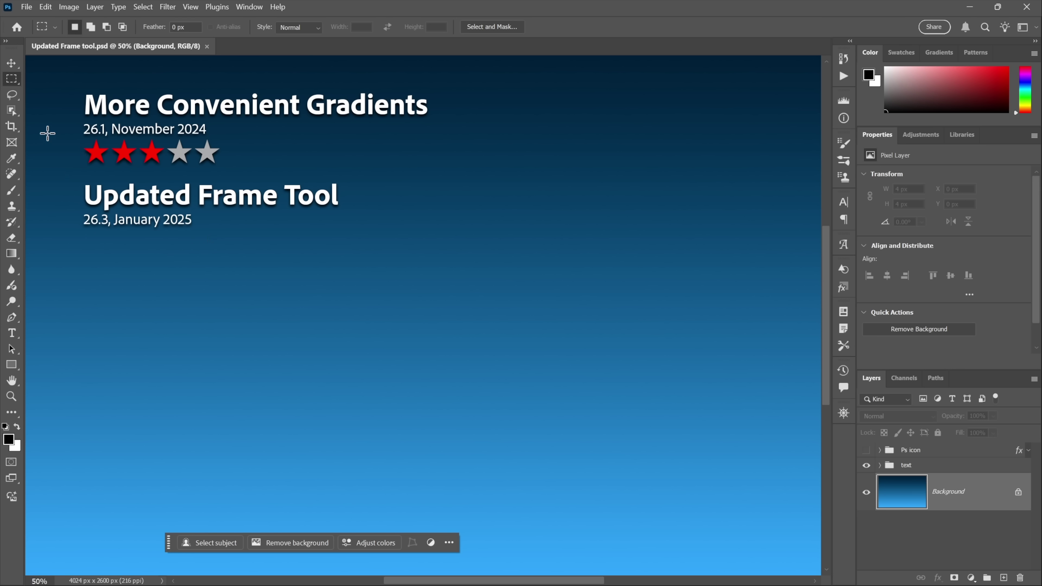
- Set the Frame tool to a 50 px radius, draw a test frame, then start changing it to 200 px
{"action": "left_click", "coordinate": [13, 144]}
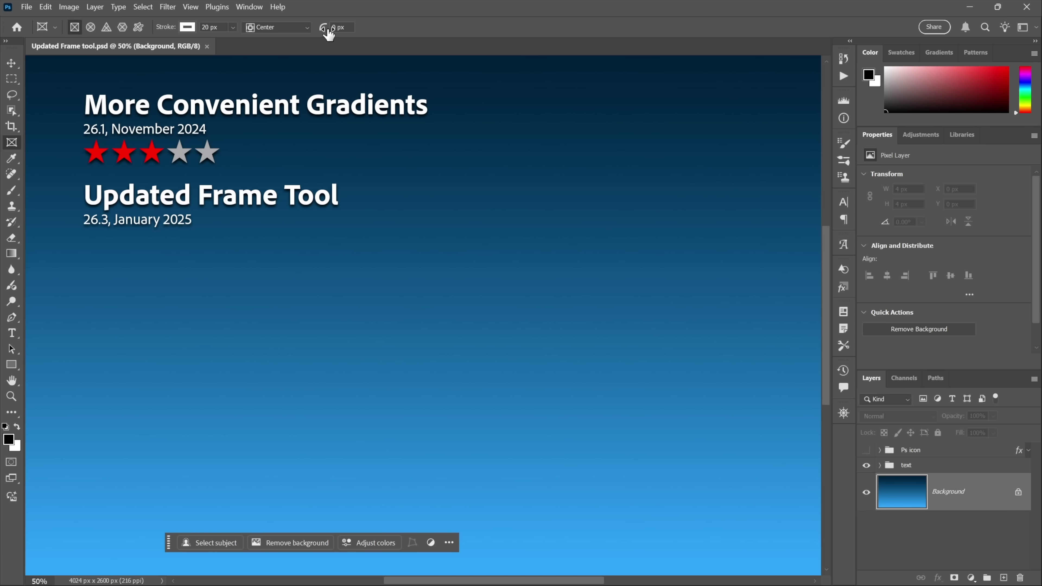
{"action": "type", "text": "50"}
{"action": "key", "text": "Return"}
{"action": "left_click_drag", "start_coordinate": [290, 245], "coordinate": [701, 500]}
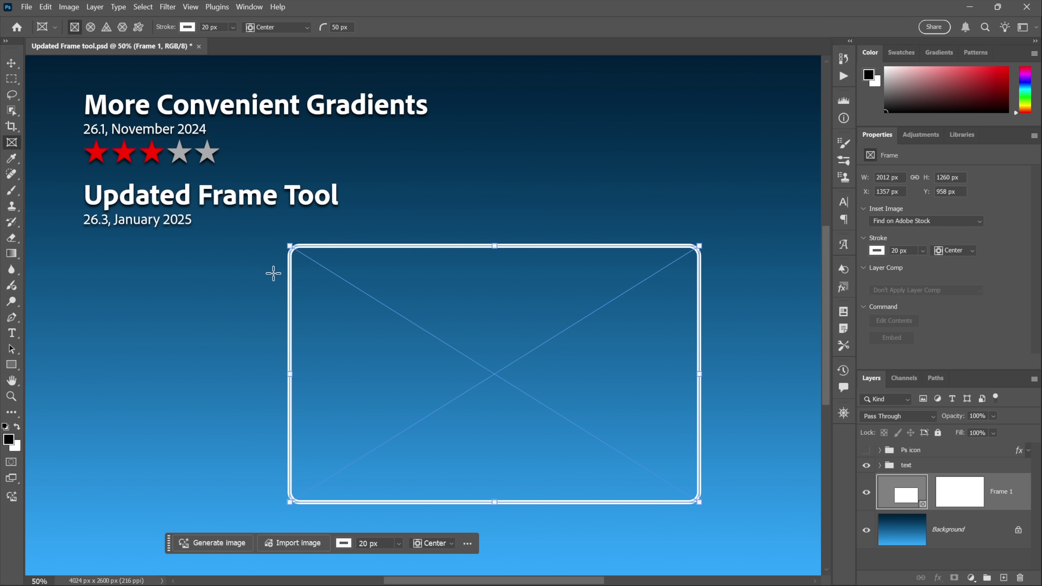
{"action": "double_click", "coordinate": [335, 27]}
{"action": "type", "text": "2"}
- Replace the test frame with a new rounded frame below the headings holding Coney grouper.jpg
{"action": "key", "text": "Delete"}
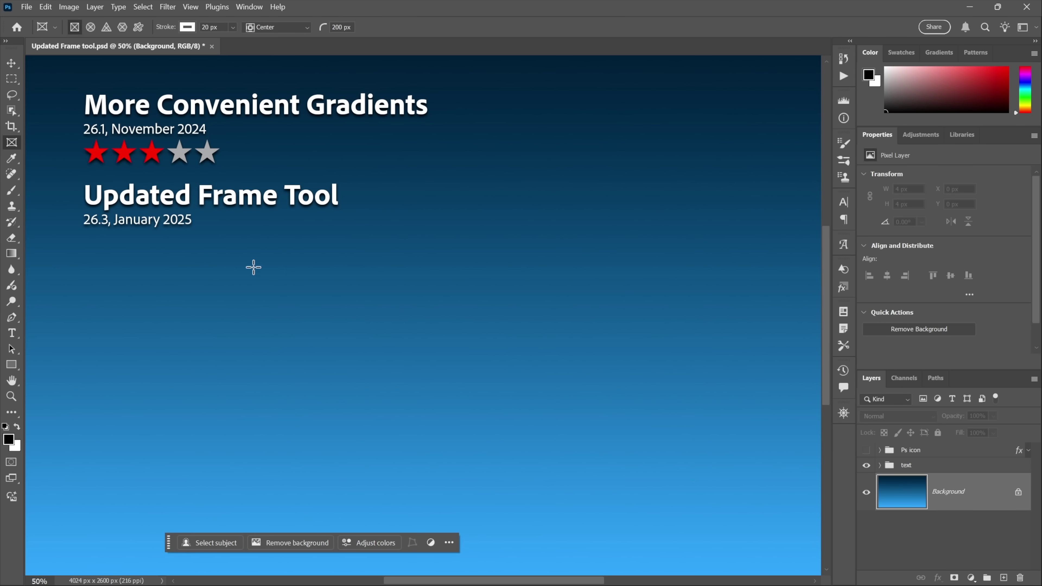
{"action": "left_click_drag", "start_coordinate": [288, 245], "coordinate": [683, 482]}
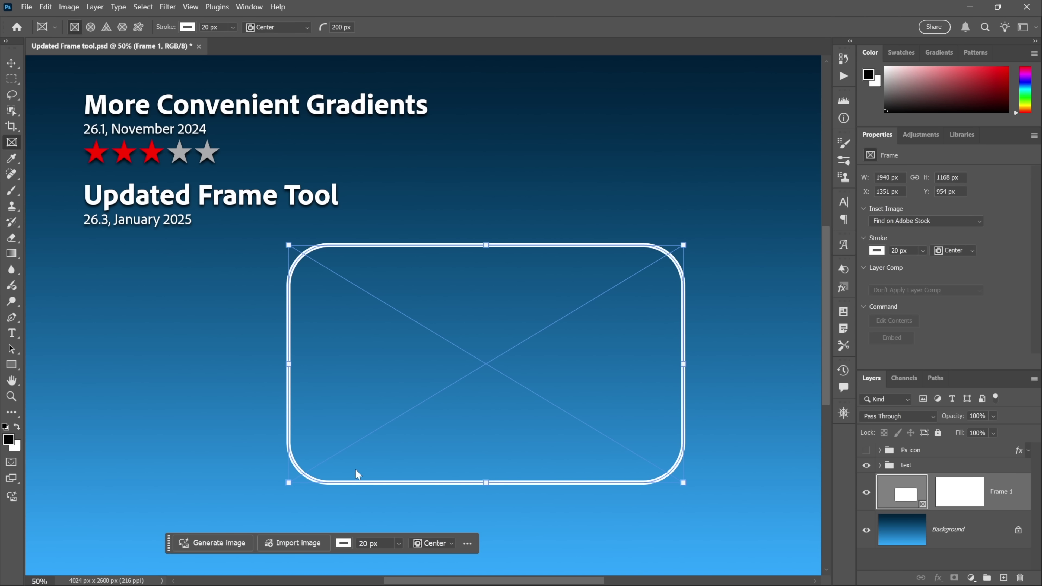
{"action": "left_click", "coordinate": [290, 550]}
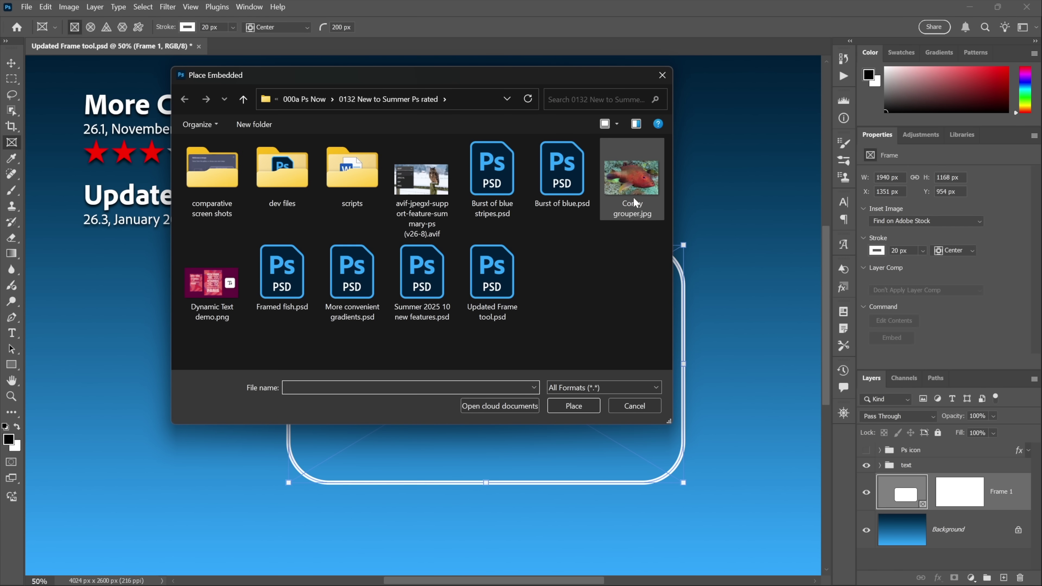
{"action": "double_click", "coordinate": [635, 186]}
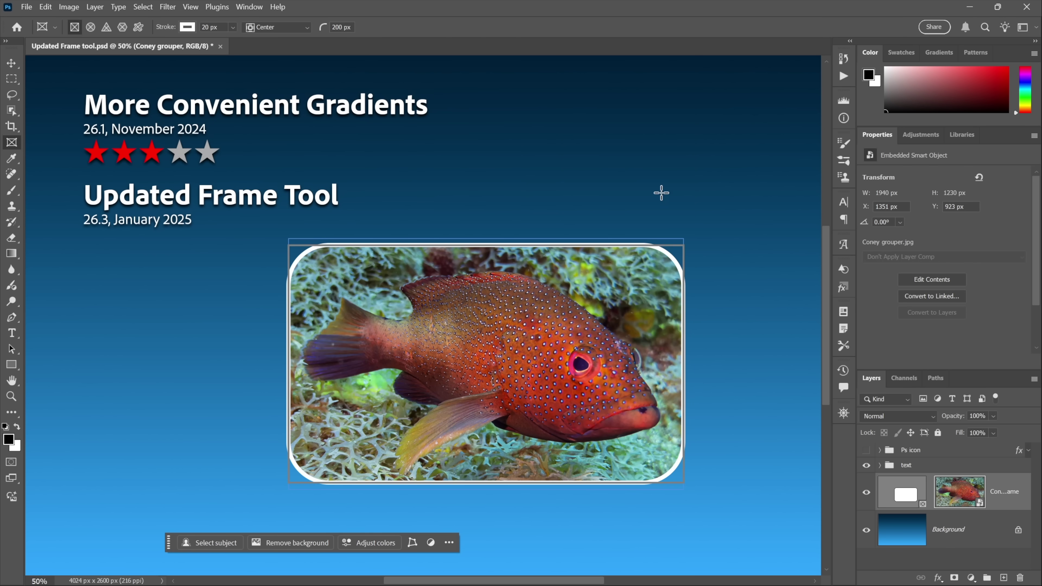
- Move the grouper photo up and left and enlarge it to fill the frame
{"action": "left_click_drag", "start_coordinate": [565, 386], "coordinate": [466, 308]}
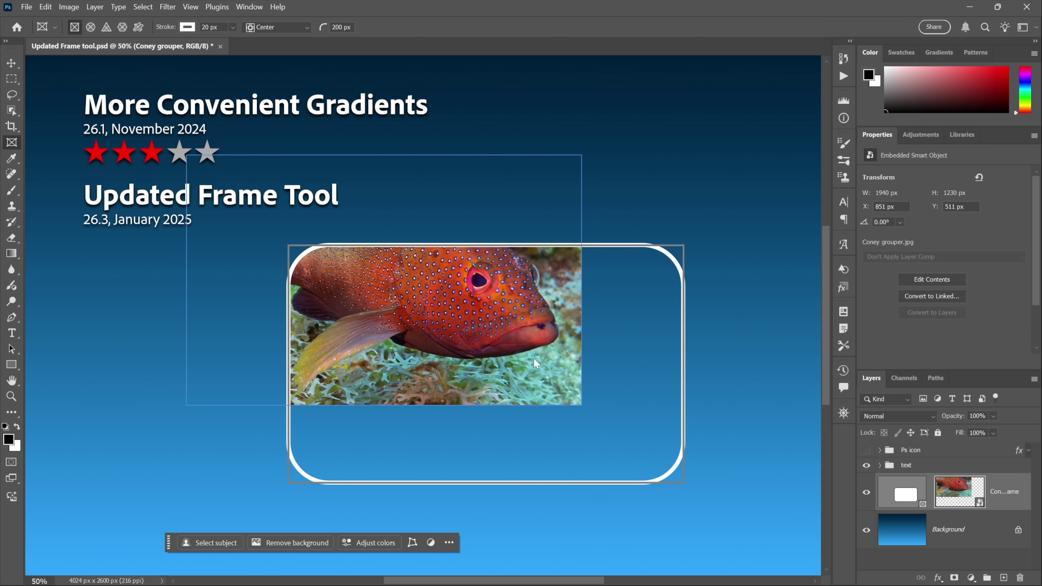
{"action": "key", "text": "ctrl+t"}
{"action": "left_click_drag", "start_coordinate": [580, 404], "coordinate": [784, 543]}
{"action": "key", "text": "Return"}
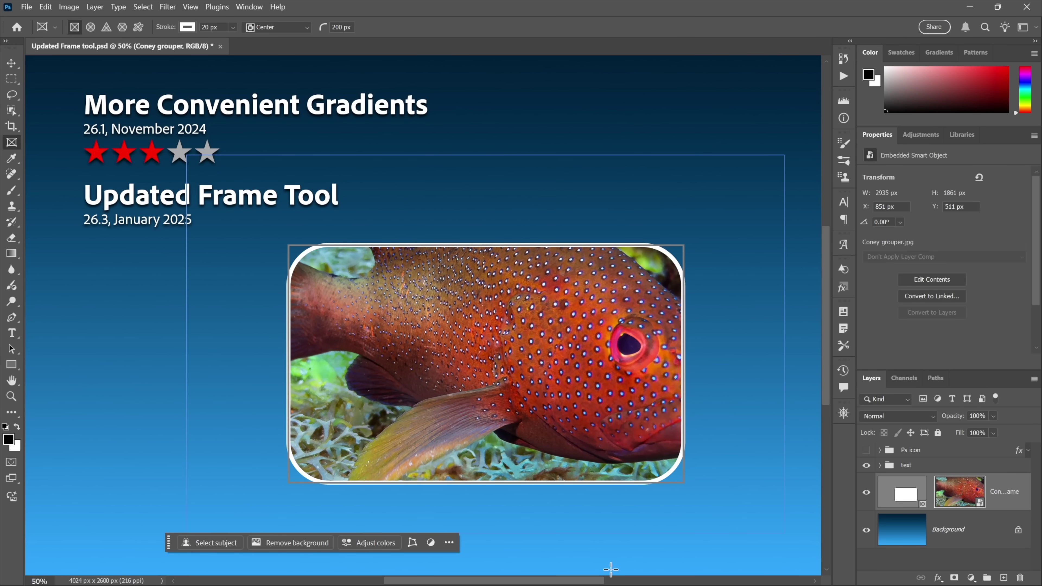
- Fit the photo to the frame, first centring it, then choosing Fill Frame Proportionally
{"action": "left_click", "coordinate": [409, 433]}
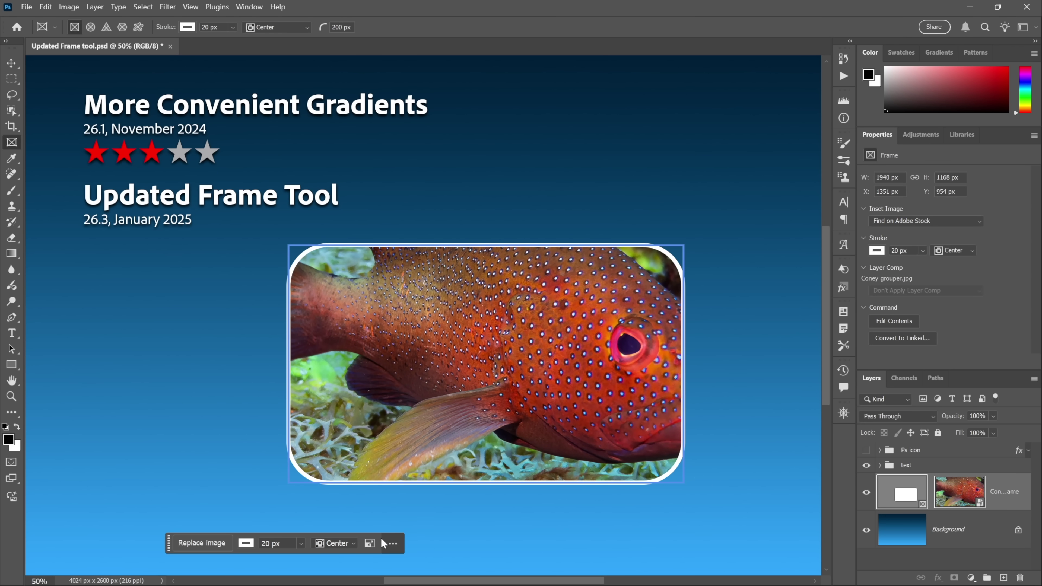
{"action": "left_click", "coordinate": [370, 543]}
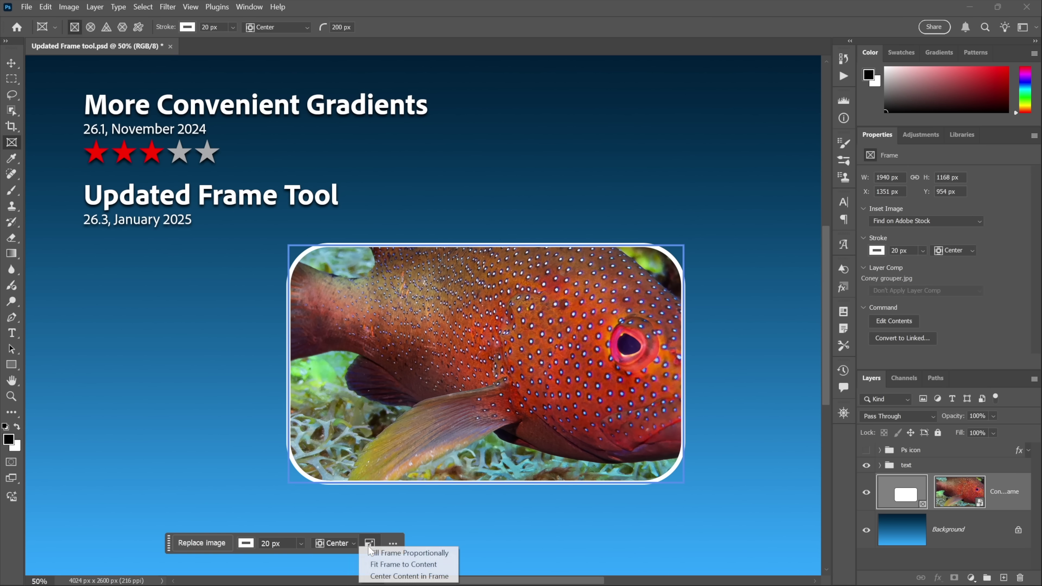
{"action": "left_click", "coordinate": [372, 577]}
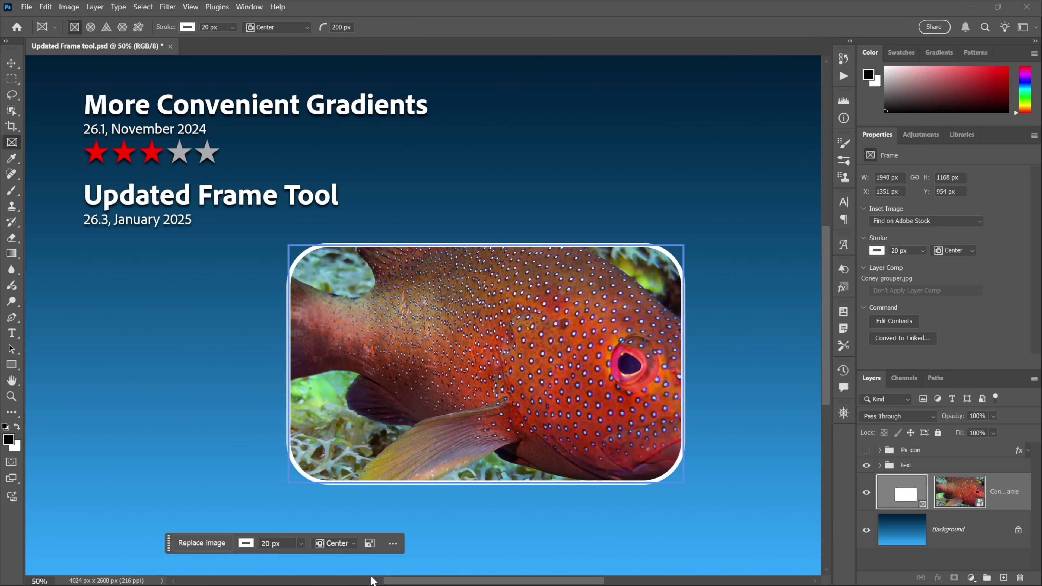
{"action": "left_click", "coordinate": [370, 548]}
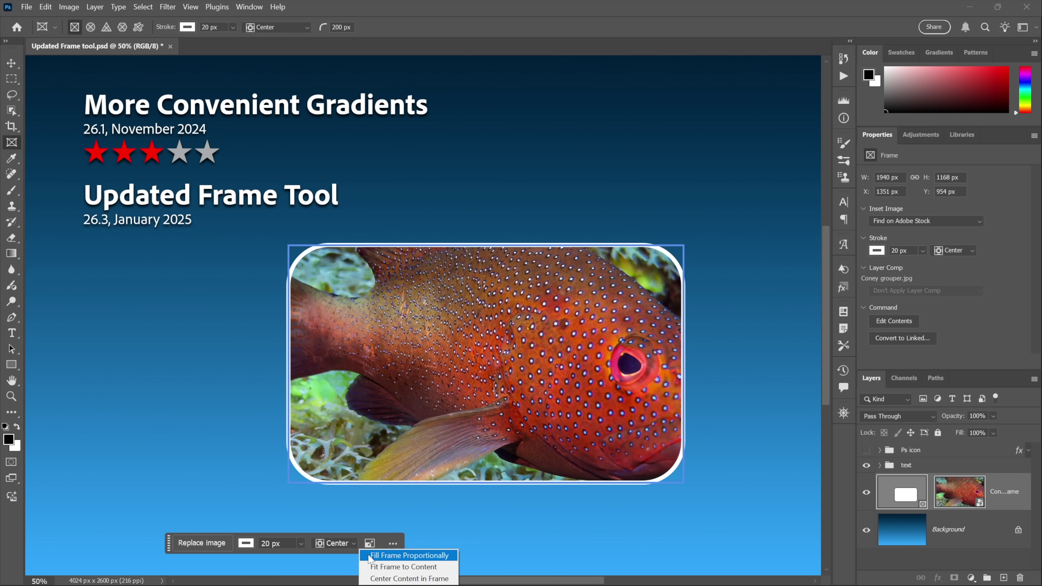
{"action": "left_click", "coordinate": [370, 555]}
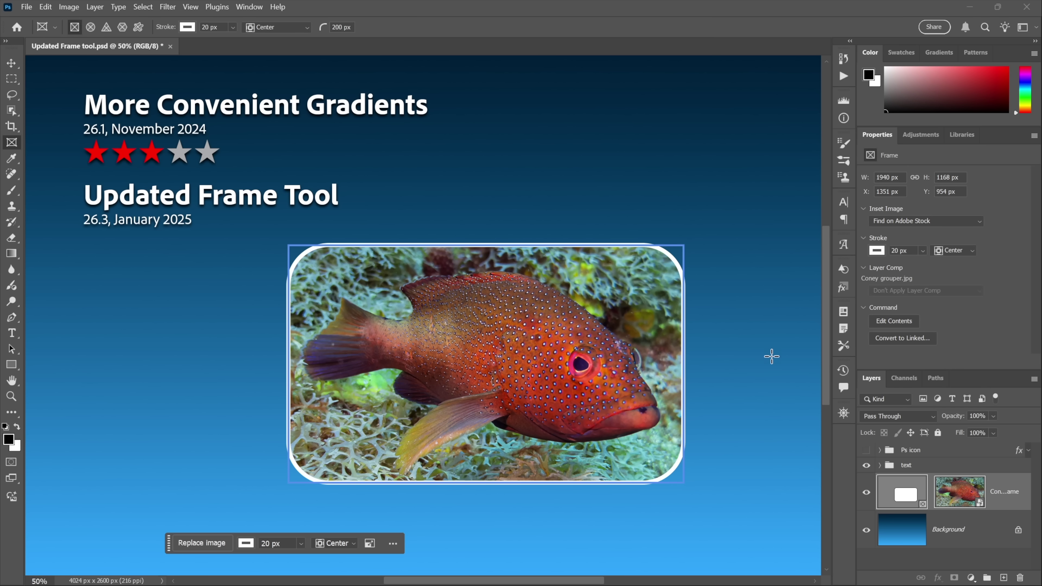
- Give the Coney grouper frame layer a default Drop Shadow and expand its effects list
{"action": "left_click", "coordinate": [898, 493]}
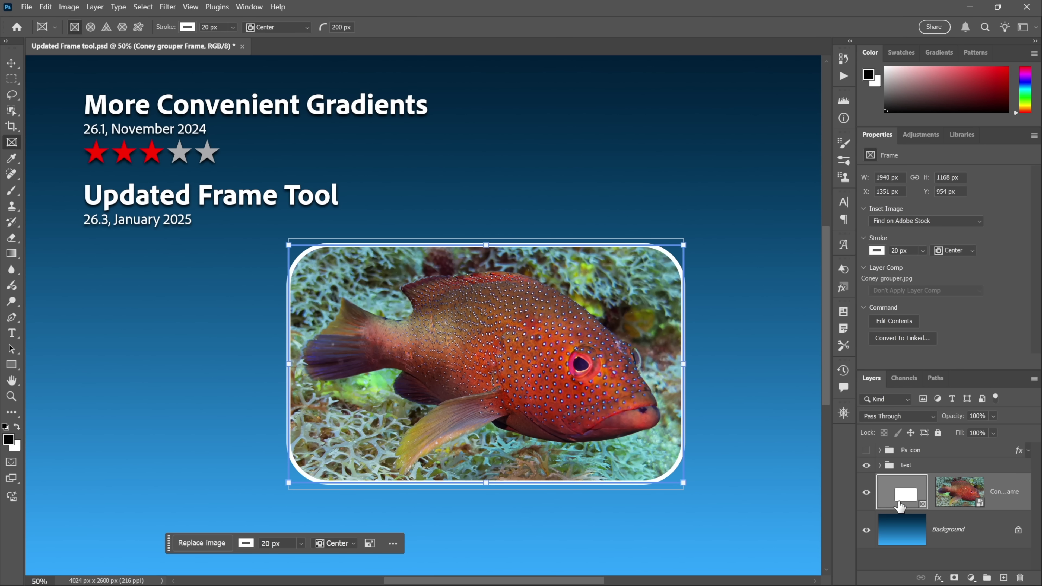
{"action": "left_click", "coordinate": [939, 578]}
{"action": "left_click", "coordinate": [960, 568]}
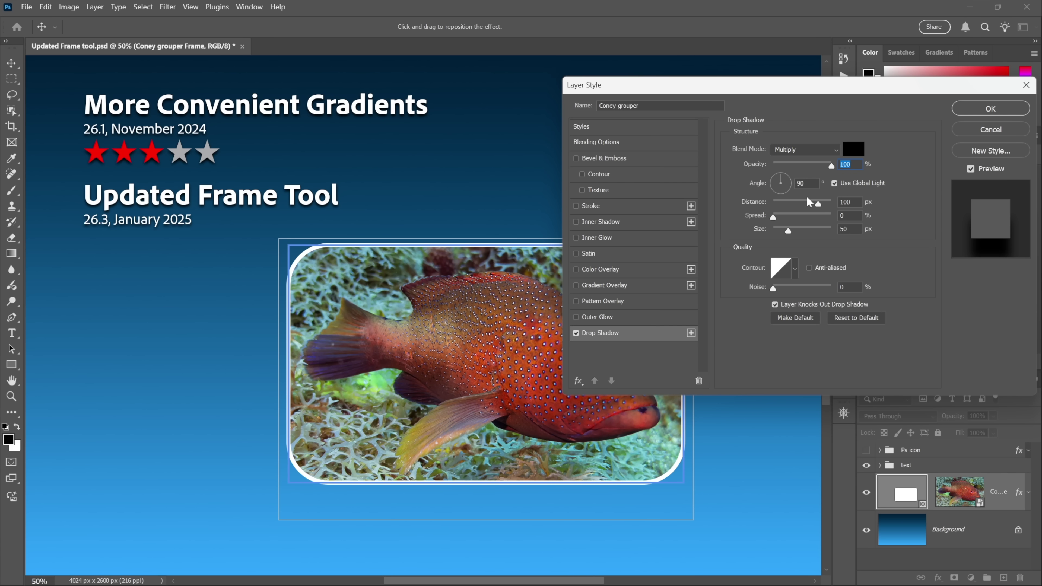
{"action": "left_click", "coordinate": [964, 112]}
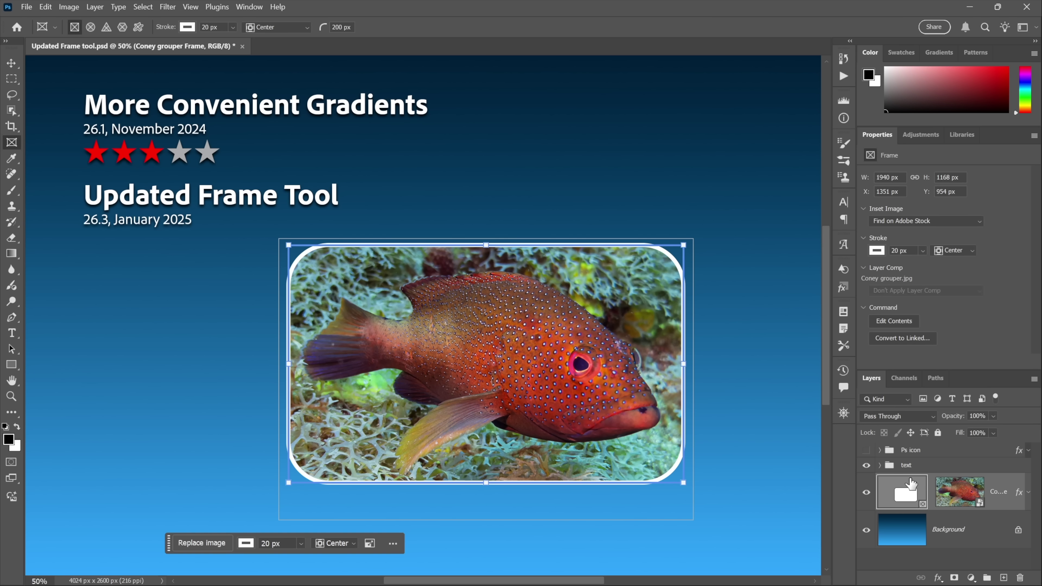
{"action": "left_click", "coordinate": [1029, 492]}
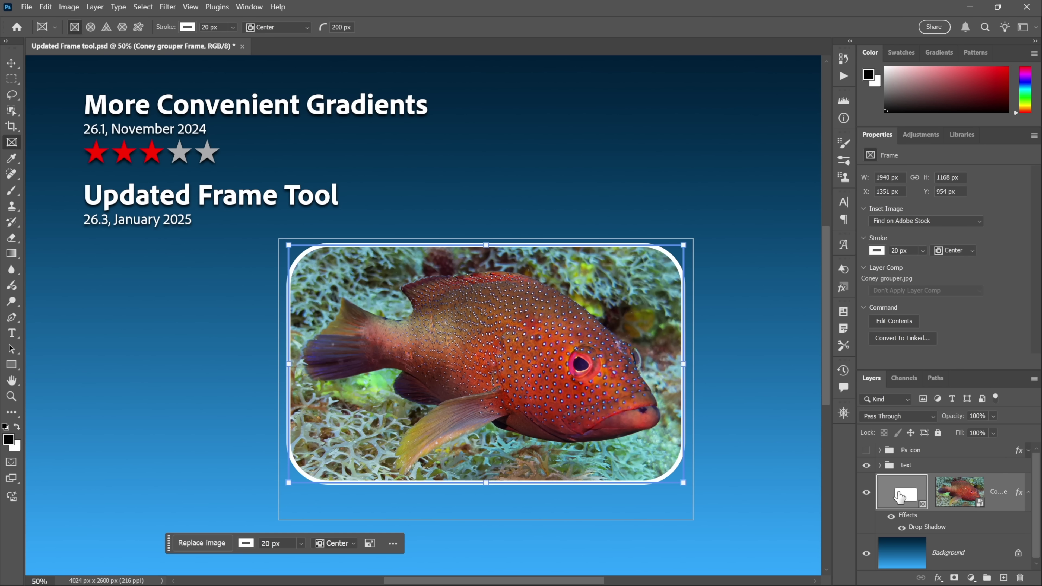
- Delete only the frame from the Coney grouper layer, keeping the photo and its shadow
{"action": "right_click", "coordinate": [899, 497]}
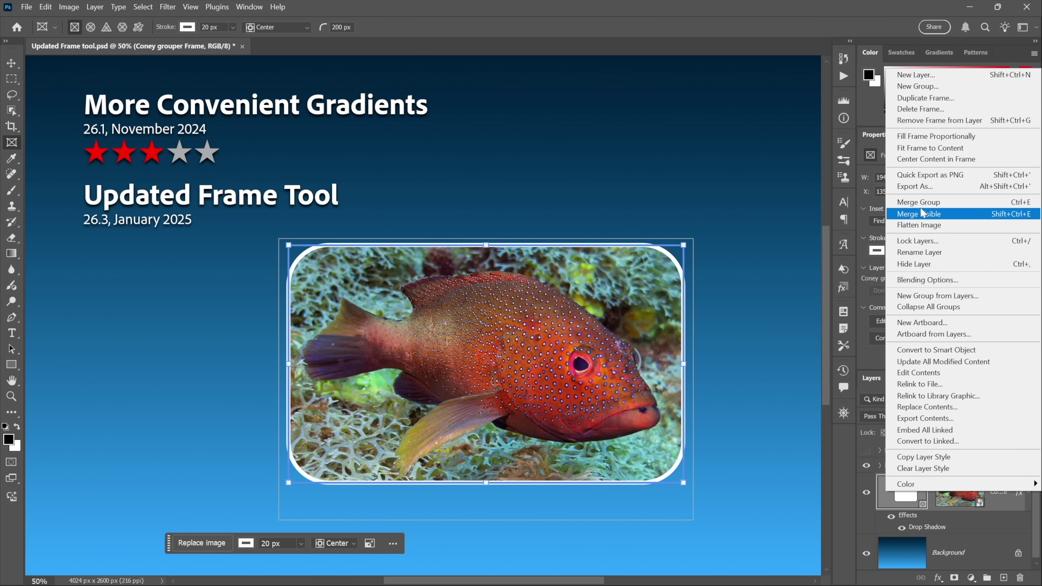
{"action": "left_click", "coordinate": [915, 109]}
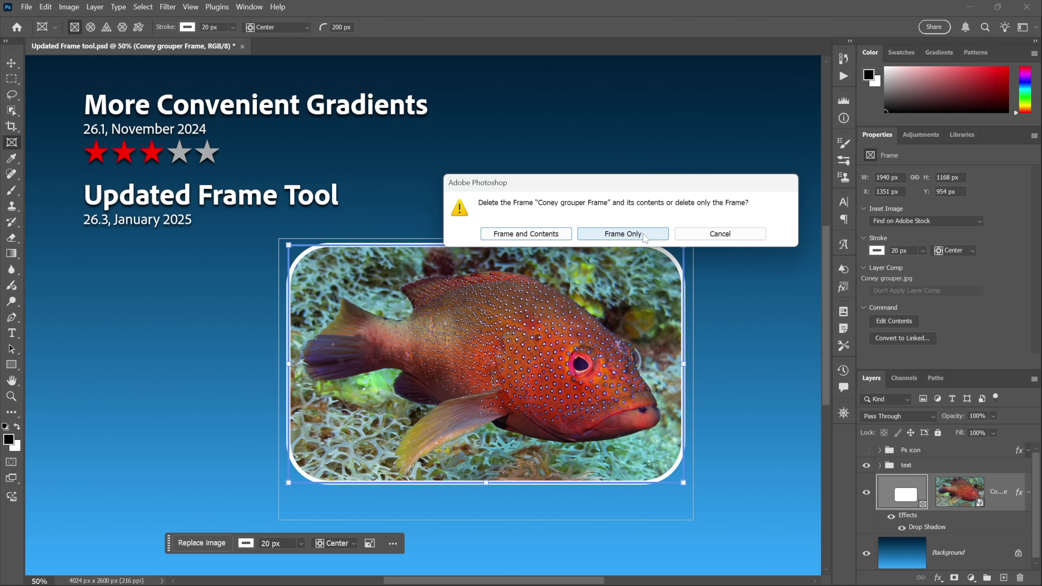
{"action": "left_click", "coordinate": [647, 234]}
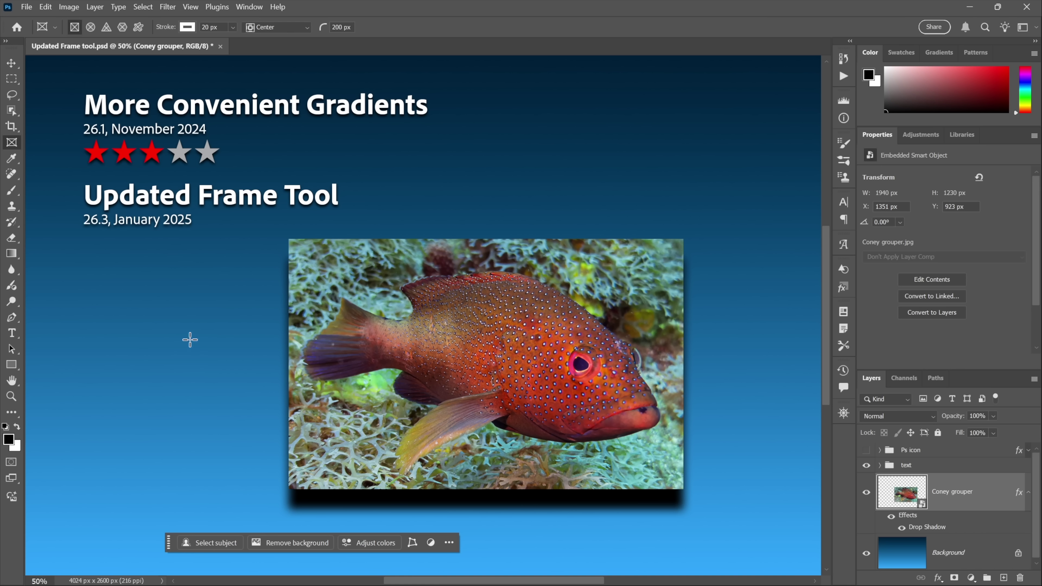
- Draw a rectangle over the grouper photo and clip the photo into it with Ctrl+Alt+G
{"action": "left_click", "coordinate": [15, 367]}
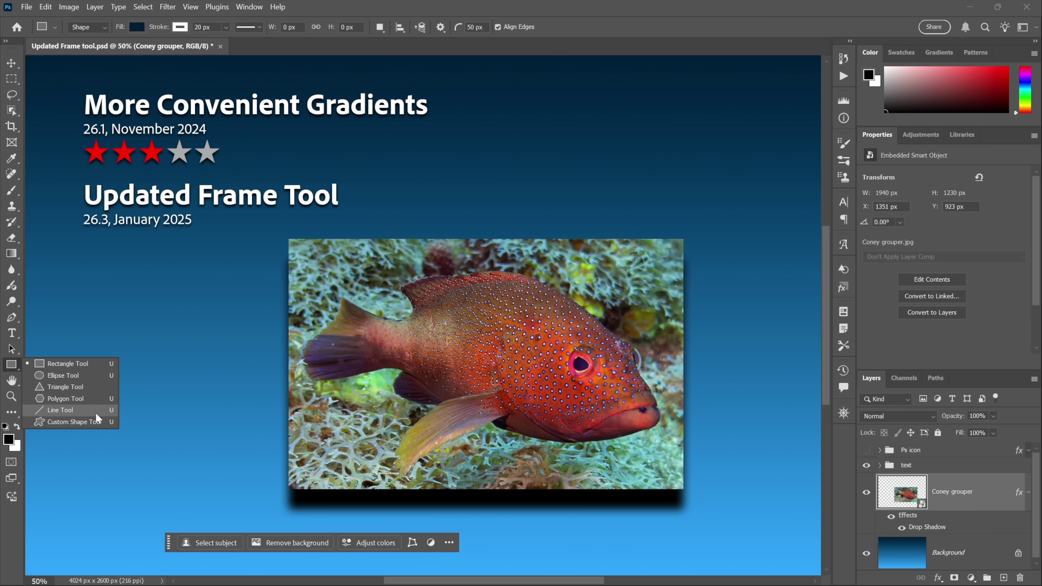
{"action": "left_click", "coordinate": [94, 362]}
{"action": "left_click_drag", "start_coordinate": [292, 241], "coordinate": [680, 487]}
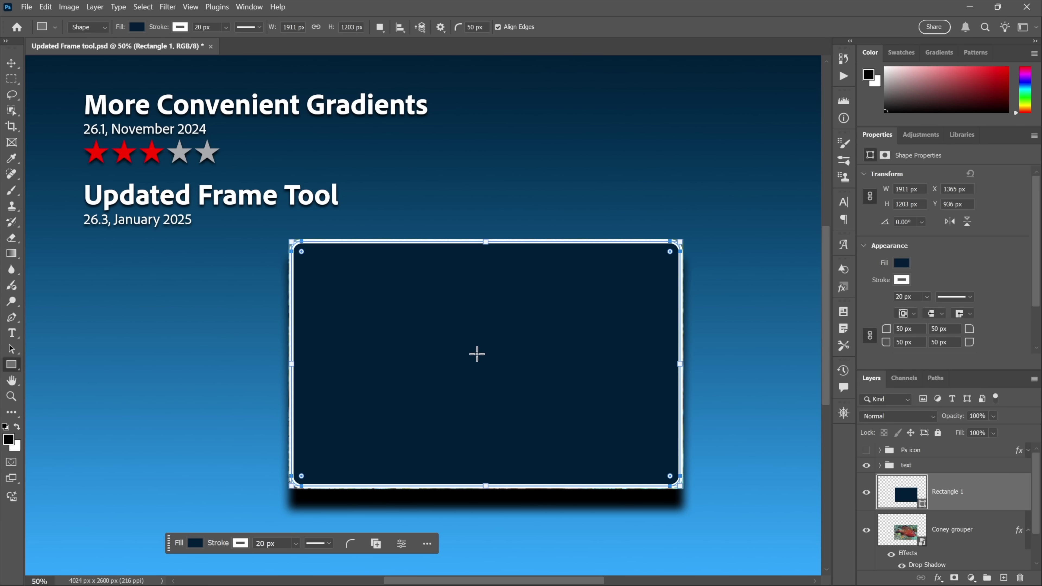
{"action": "key", "text": "ctrl+alt+g"}
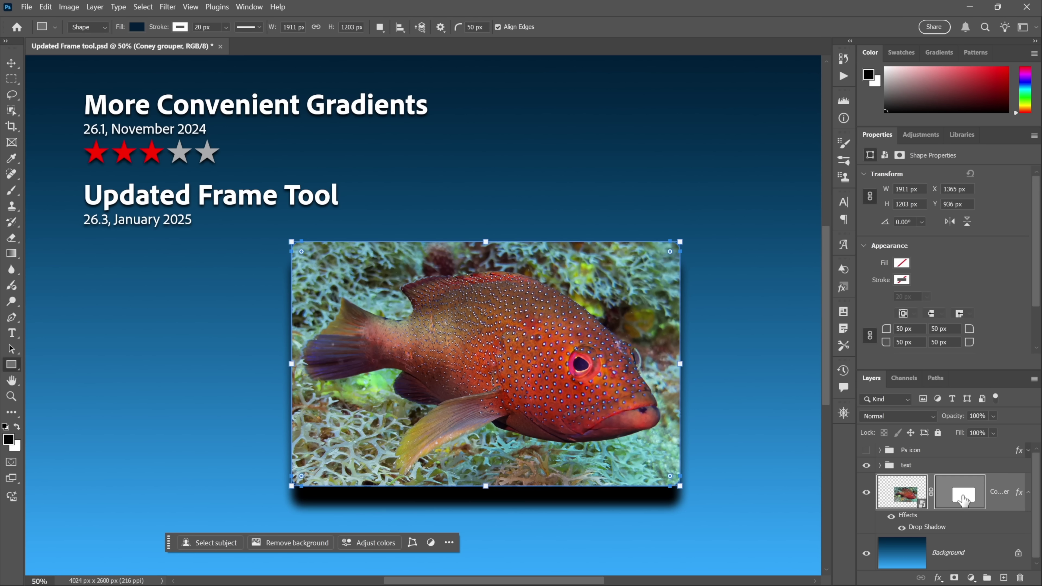
- Add a white Stroke effect to the fish frame and round its corners strongly
{"action": "left_click", "coordinate": [939, 578]}
{"action": "left_click", "coordinate": [956, 484]}
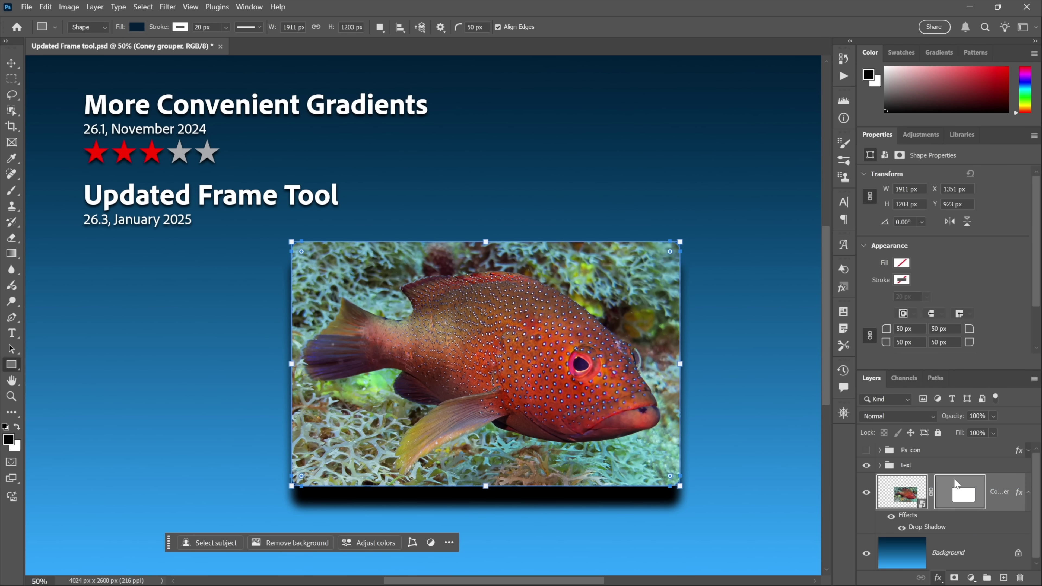
{"action": "key", "text": "Return"}
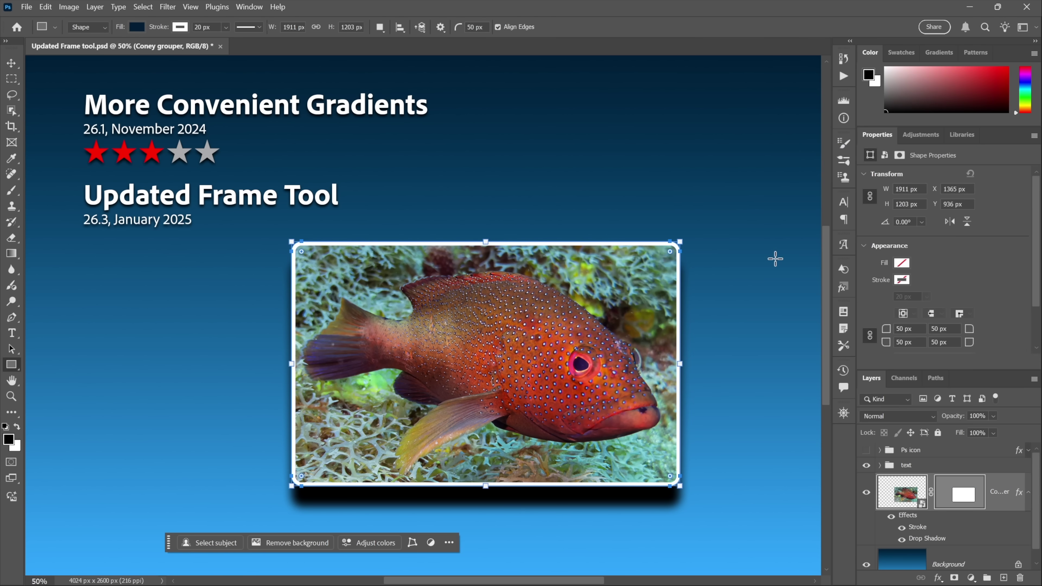
{"action": "left_click_drag", "start_coordinate": [669, 254], "coordinate": [641, 280]}
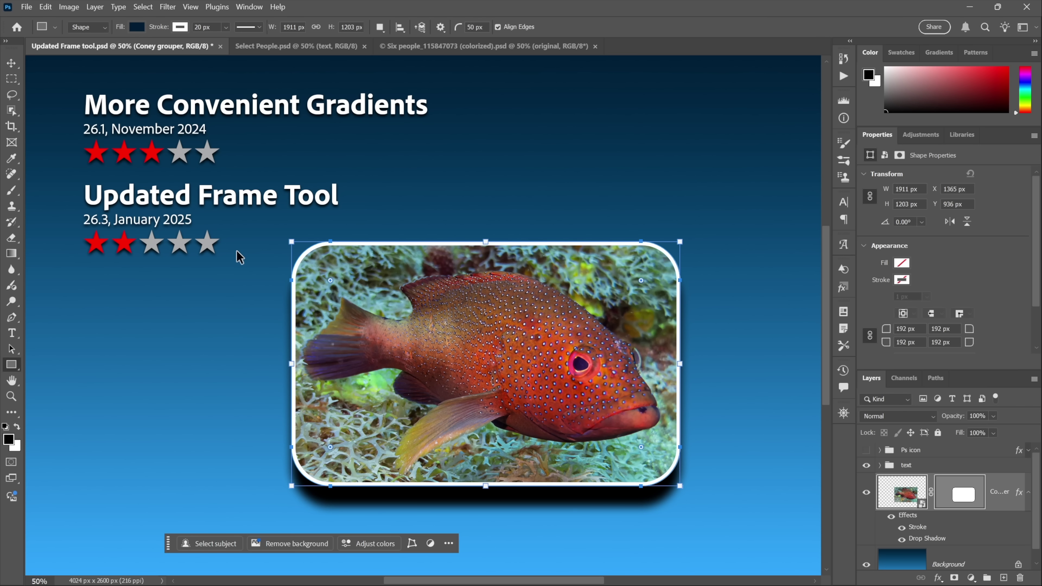
- Switch documents through Select People.psd to the Six people (colorized) group photo
{"action": "key", "text": "ctrl+Tab"}
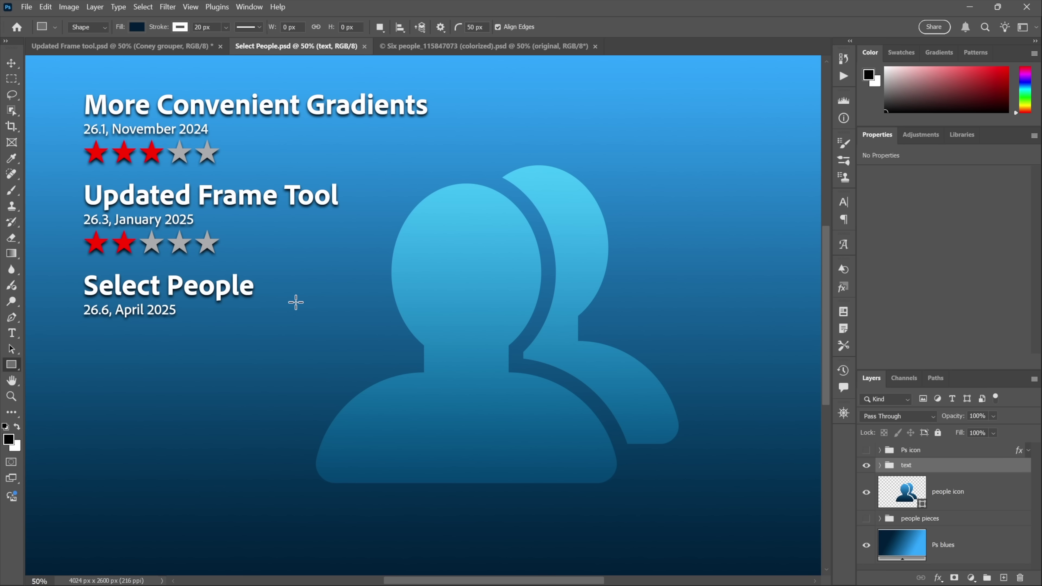
{"action": "key", "text": "ctrl+Tab"}
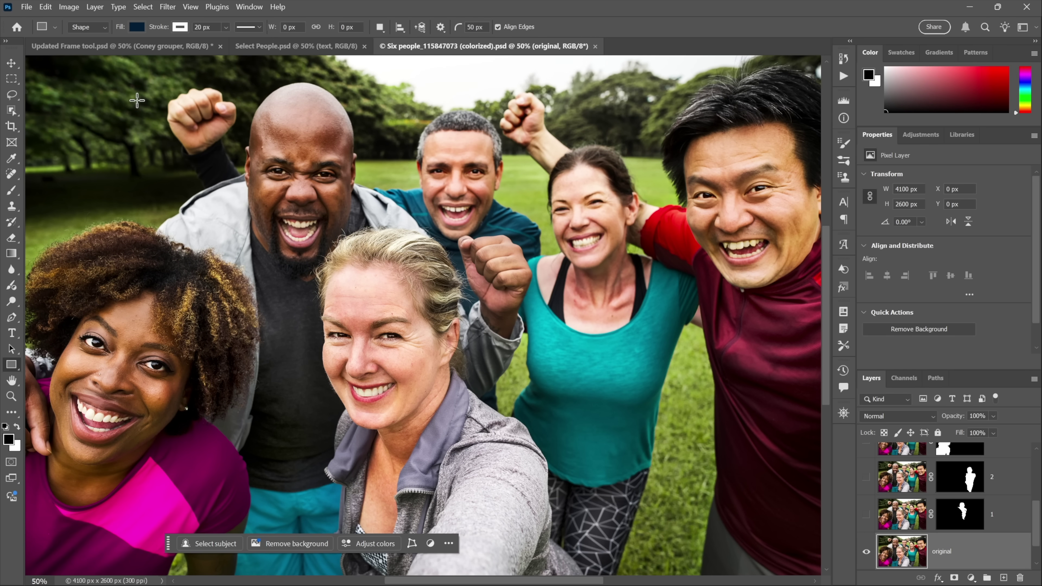
{"action": "left_click", "coordinate": [18, 109]}
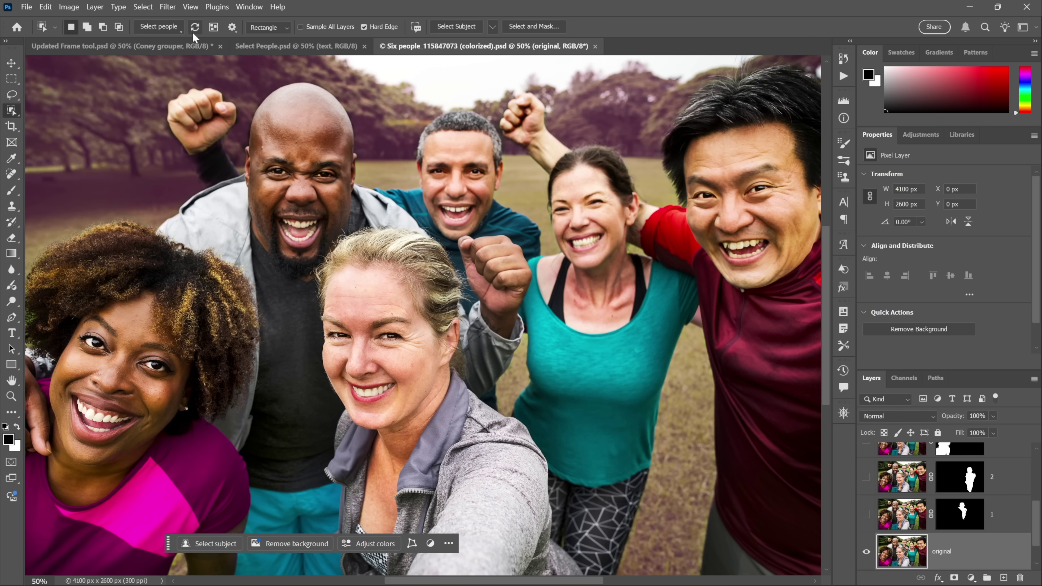
{"action": "left_click", "coordinate": [166, 25]}
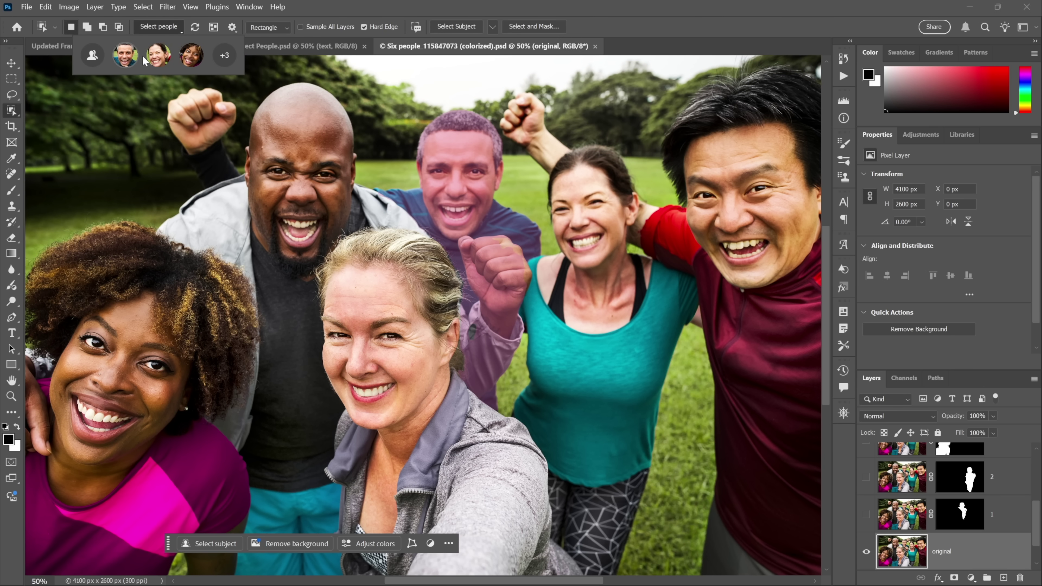
{"action": "left_click", "coordinate": [223, 57]}
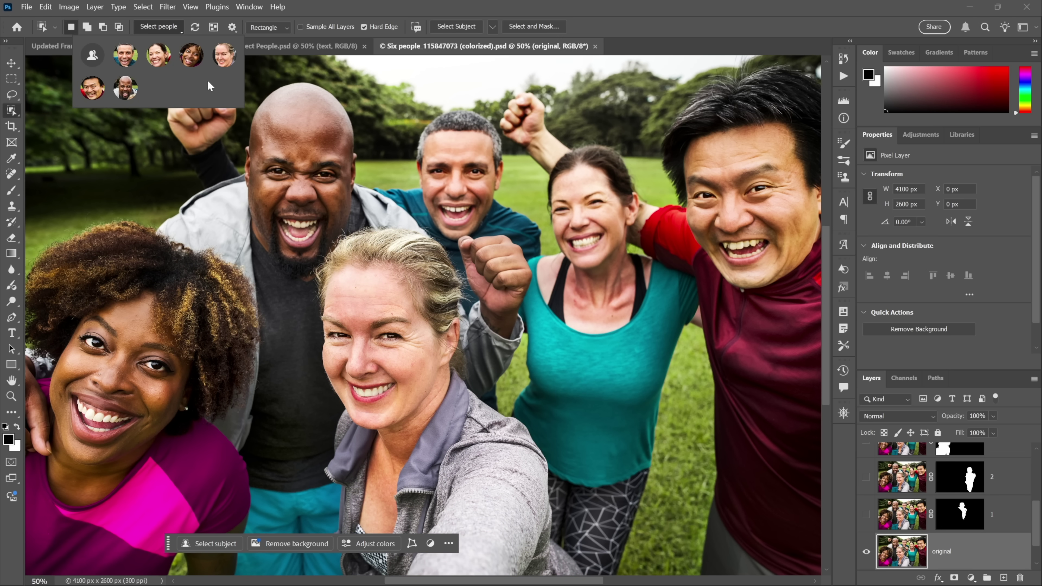
{"action": "left_click", "coordinate": [190, 55]}
{"action": "key", "text": "m"}
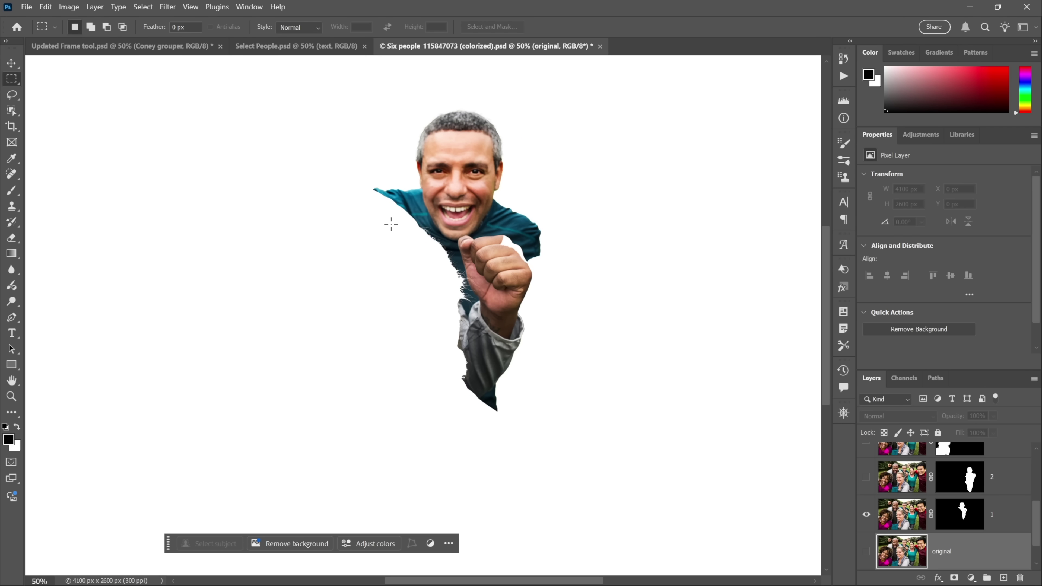
- Zoom in on the man's fist and cut-out edges, then zoom back out
{"action": "key", "text": "z"}
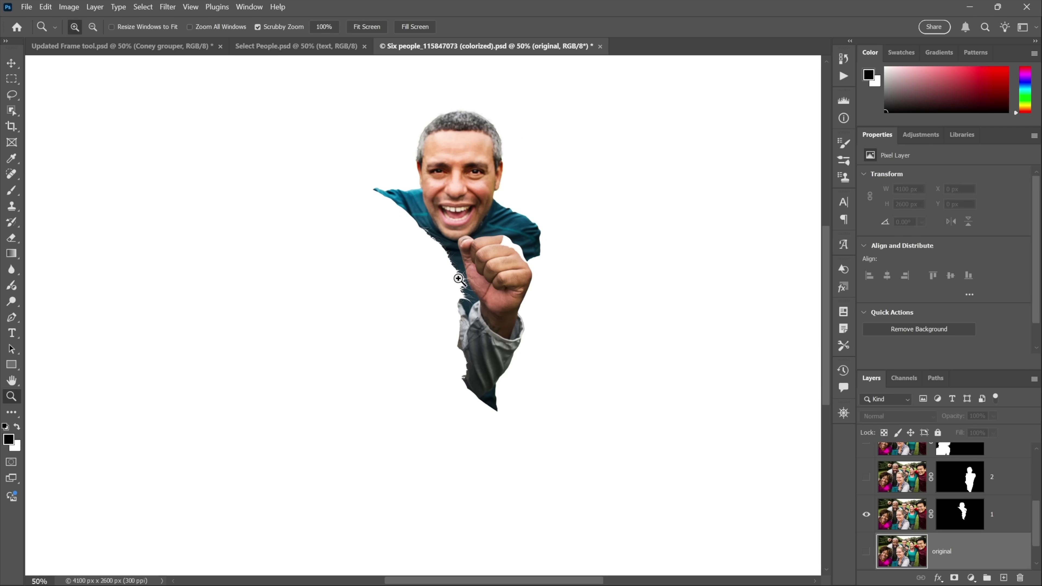
{"action": "left_click_drag", "start_coordinate": [459, 279], "coordinate": [445, 350]}
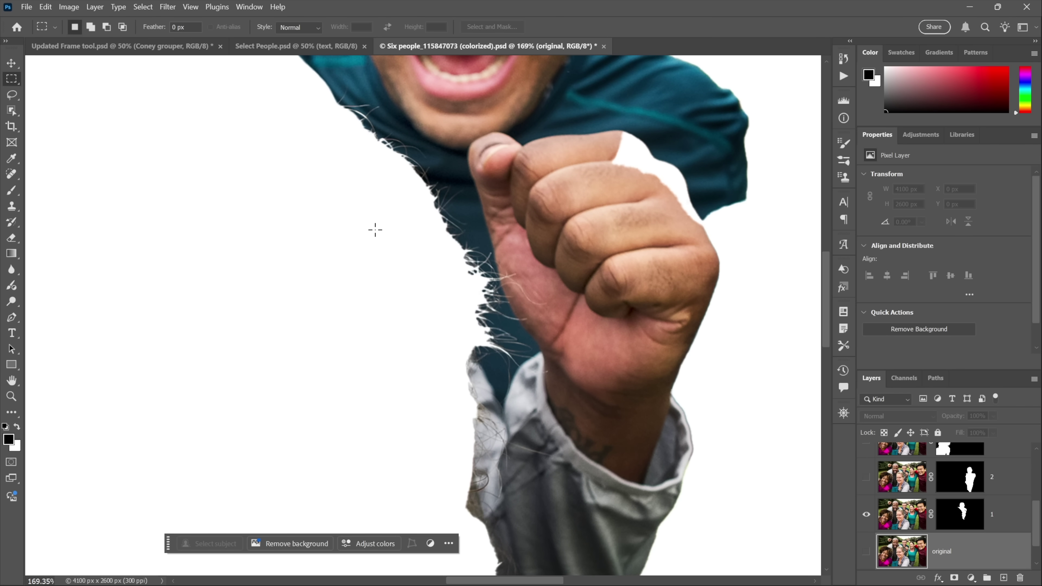
{"action": "key", "text": "ctrl+minus"}
{"action": "key", "text": "ctrl+minus"}
{"action": "key", "text": "ctrl+minus"}
{"action": "key", "text": "ctrl+minus"}
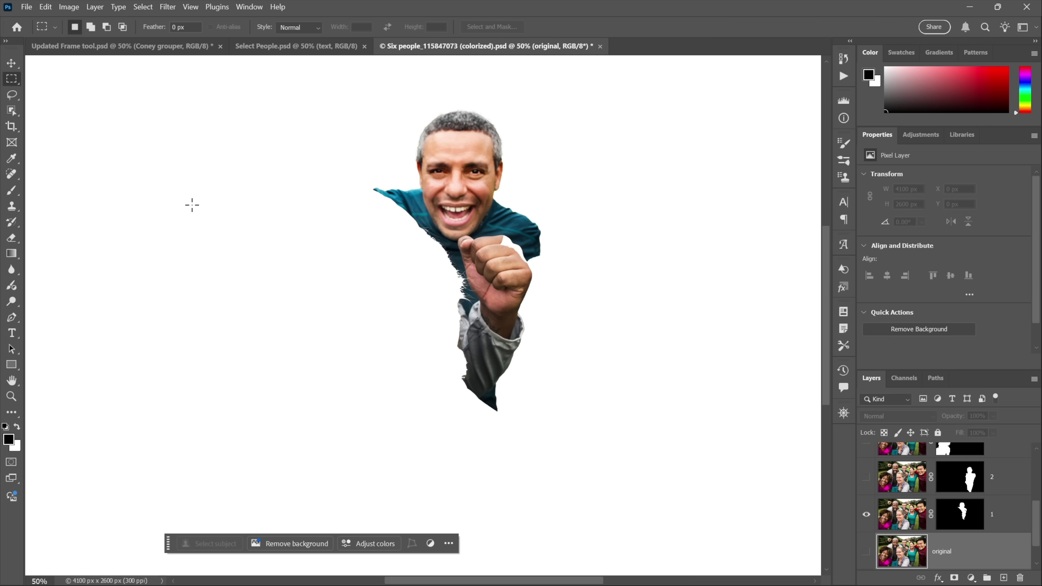
- Cycle through each person's cut-out layer, ending on the bald man's
{"action": "key", "text": "ctrl+comma"}
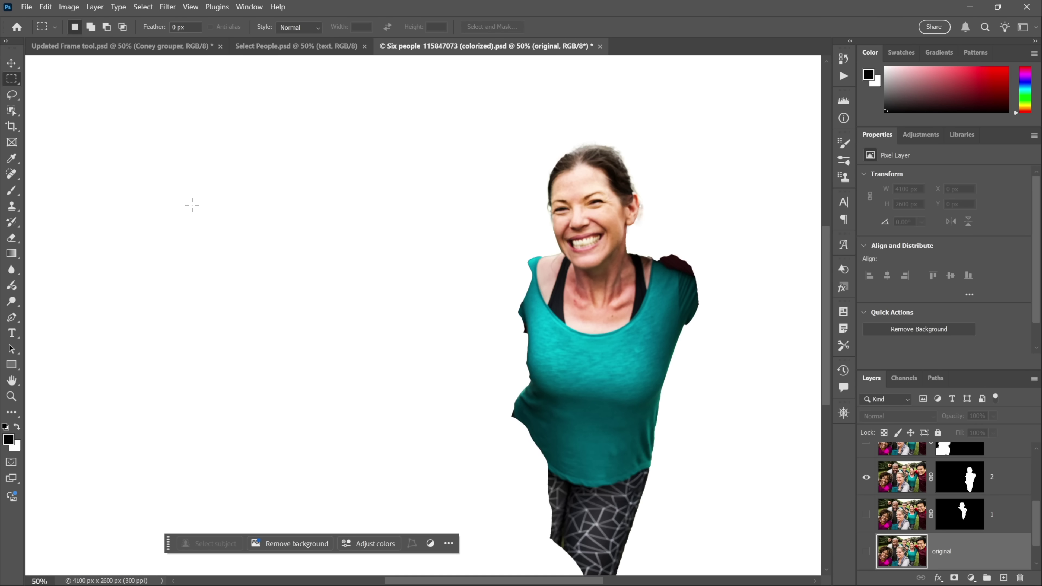
{"action": "key", "text": "ctrl+comma"}
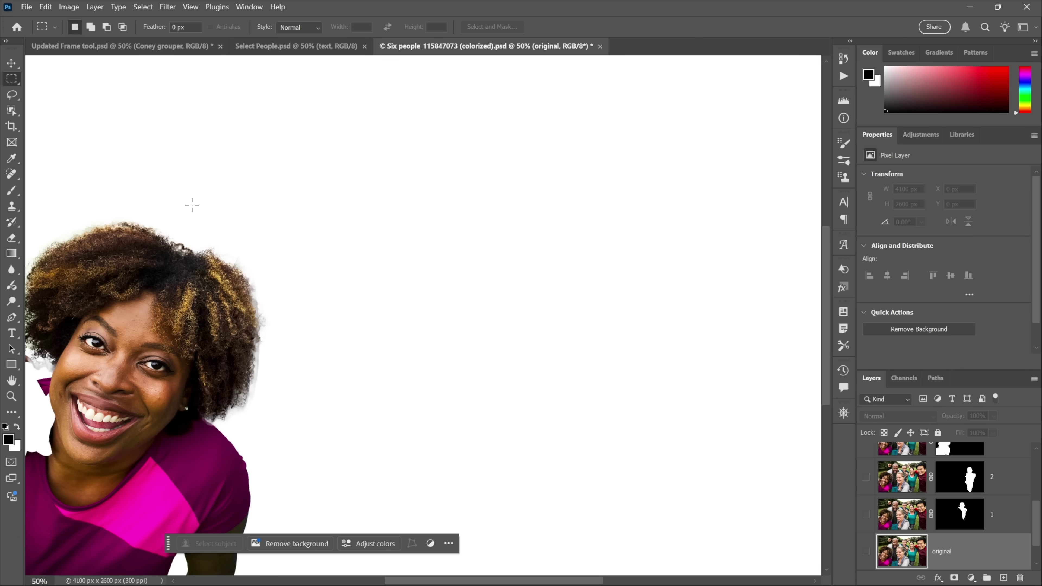
{"action": "key", "text": "ctrl+comma"}
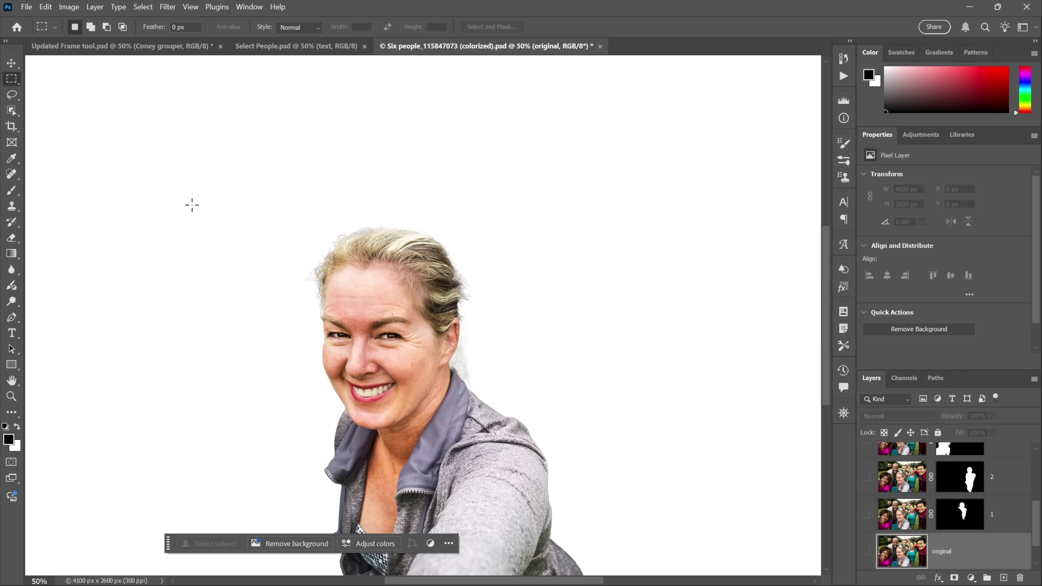
{"action": "key", "text": "ctrl+comma"}
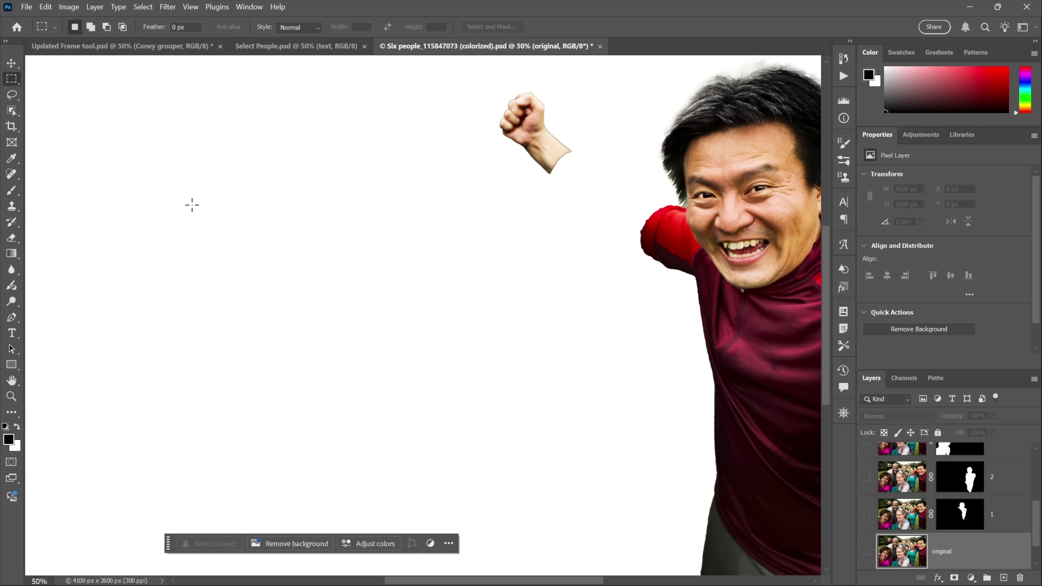
{"action": "key", "text": "ctrl+comma"}
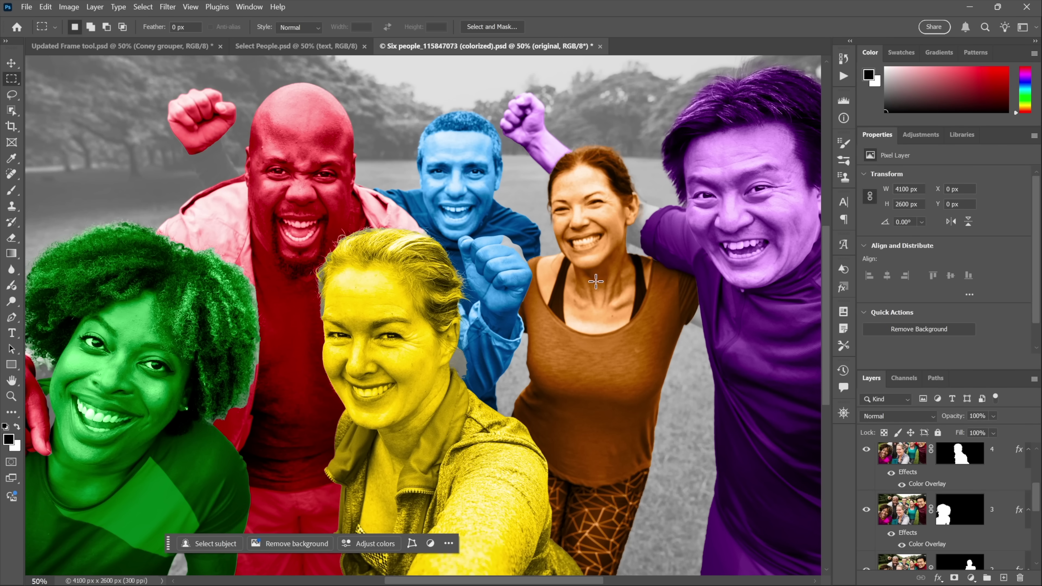
- Draw a temporary selection beside the woman's face, then deselect it
{"action": "left_click_drag", "start_coordinate": [666, 199], "coordinate": [618, 271]}
{"action": "left_click", "coordinate": [567, 217]}
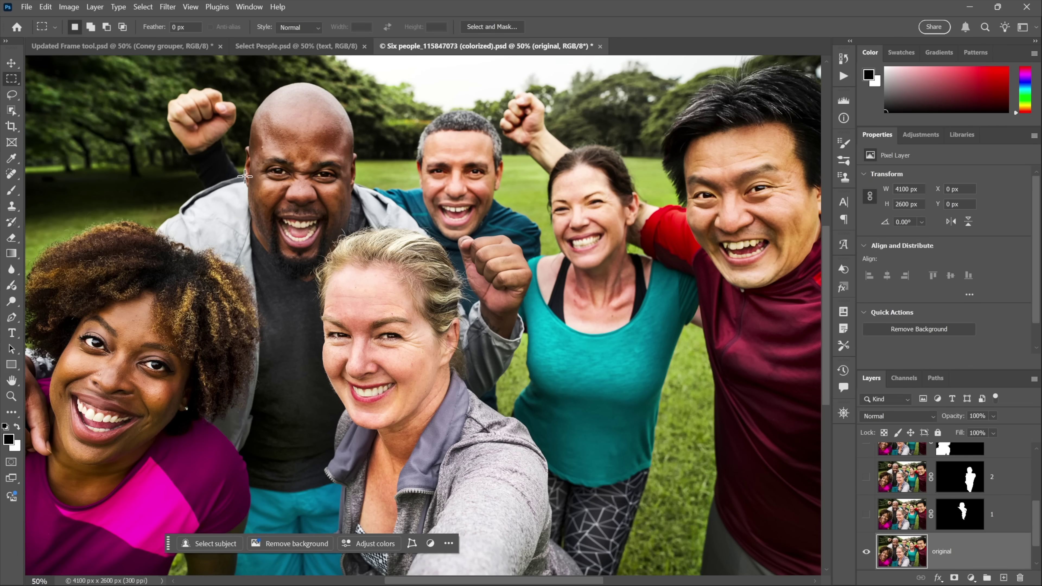
- With Object Selection's Select people, pick the blonde woman and apply Facial skin plus Nose
{"action": "left_click", "coordinate": [16, 114]}
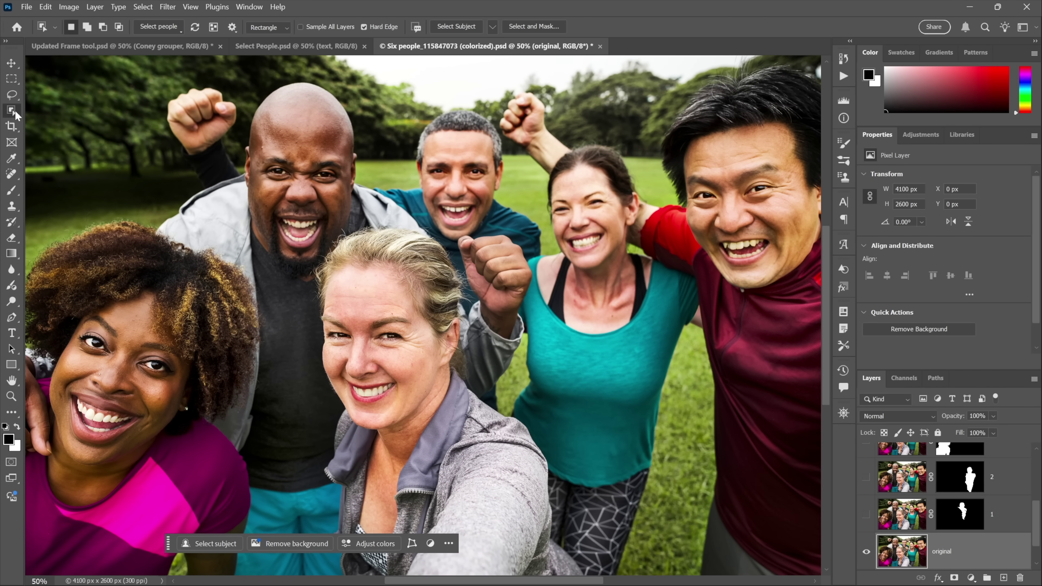
{"action": "left_click", "coordinate": [158, 26]}
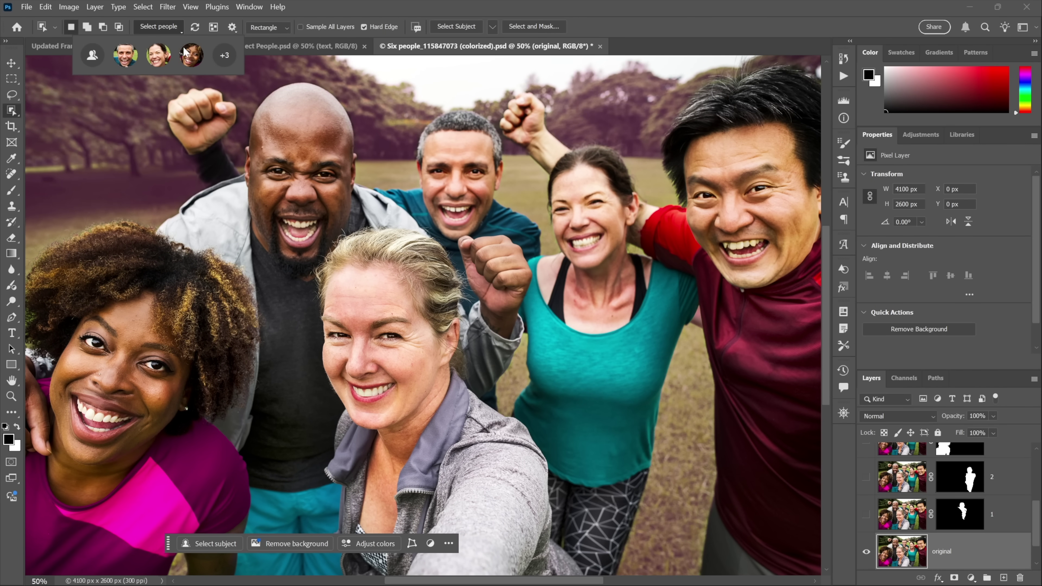
{"action": "left_click", "coordinate": [225, 55]}
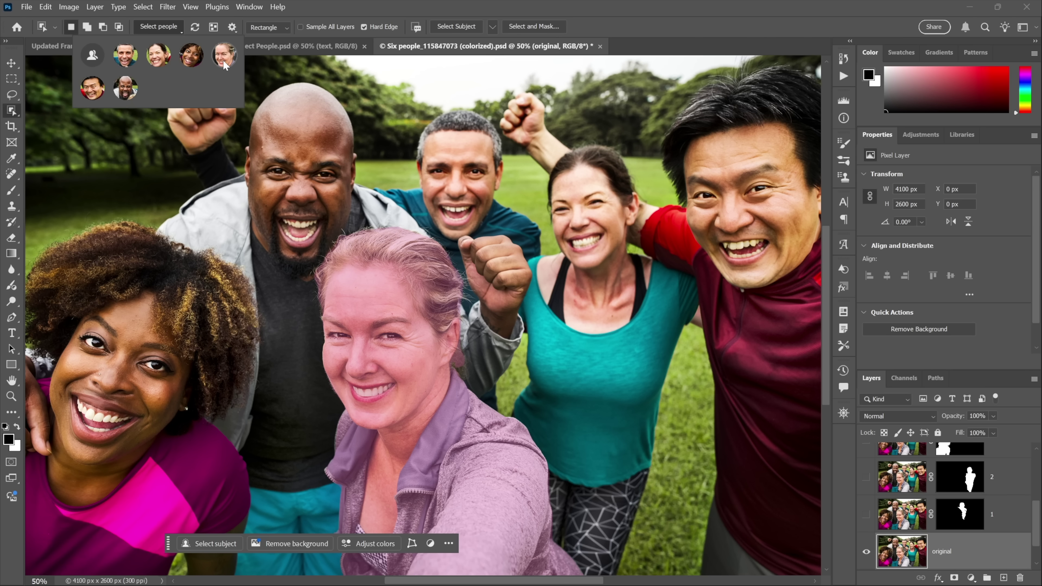
{"action": "left_click", "coordinate": [224, 55]}
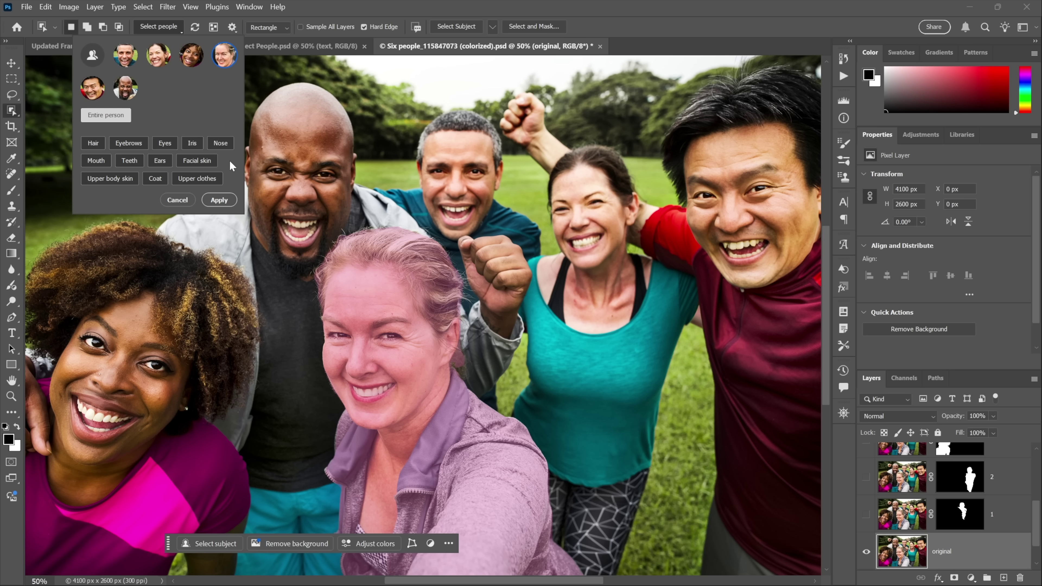
{"action": "left_click", "coordinate": [199, 161]}
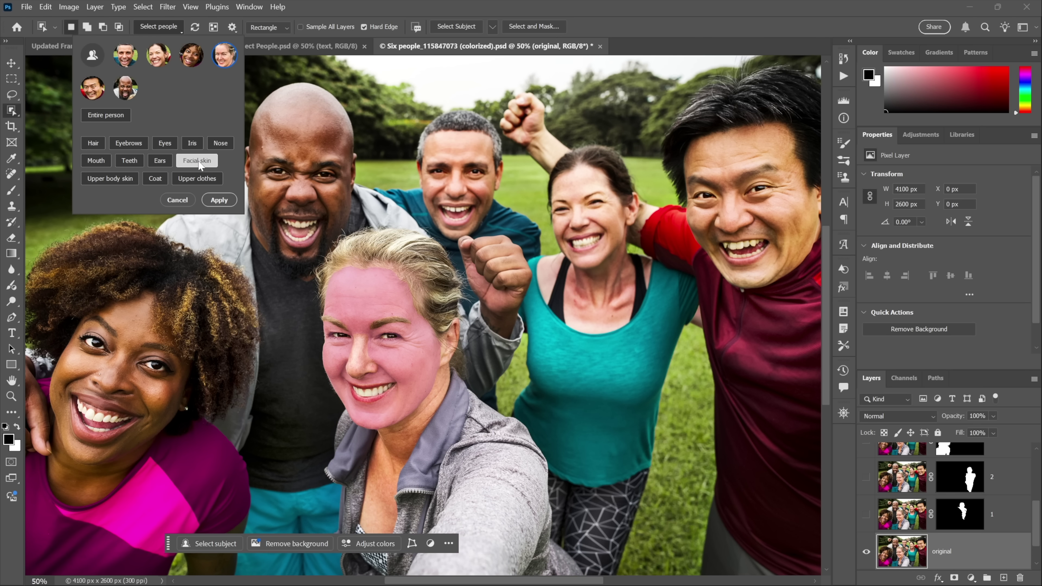
{"action": "left_click", "coordinate": [213, 144]}
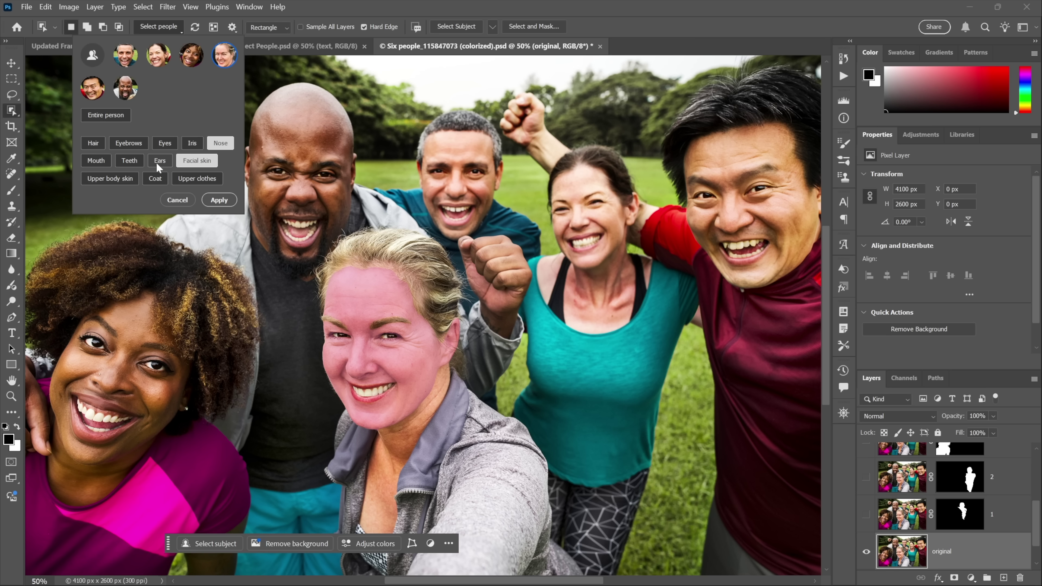
{"action": "left_click", "coordinate": [212, 198]}
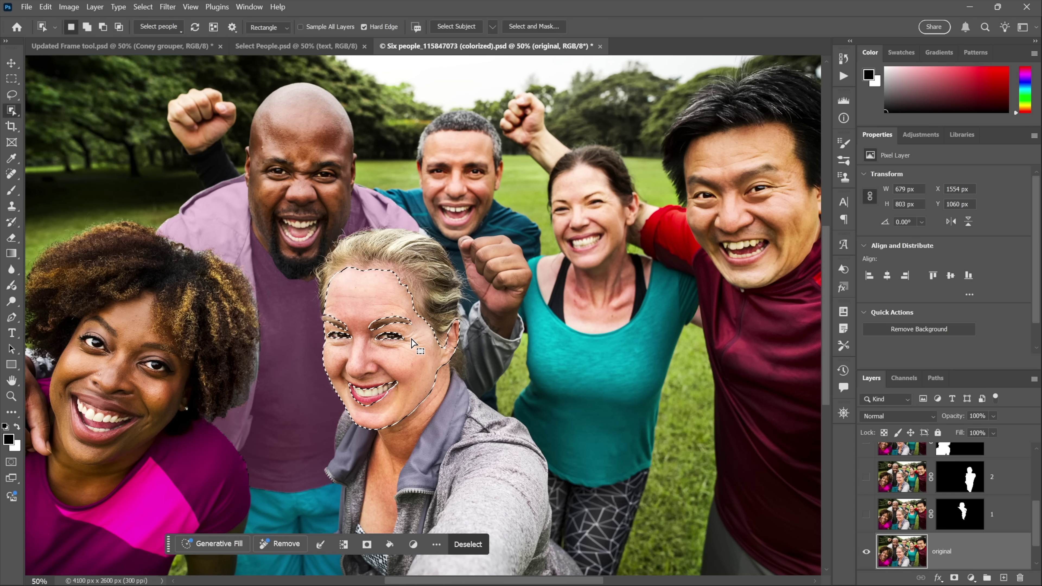
- Mask the original layer to show only her face, and zoom in to inspect it
{"action": "left_click", "coordinate": [367, 544]}
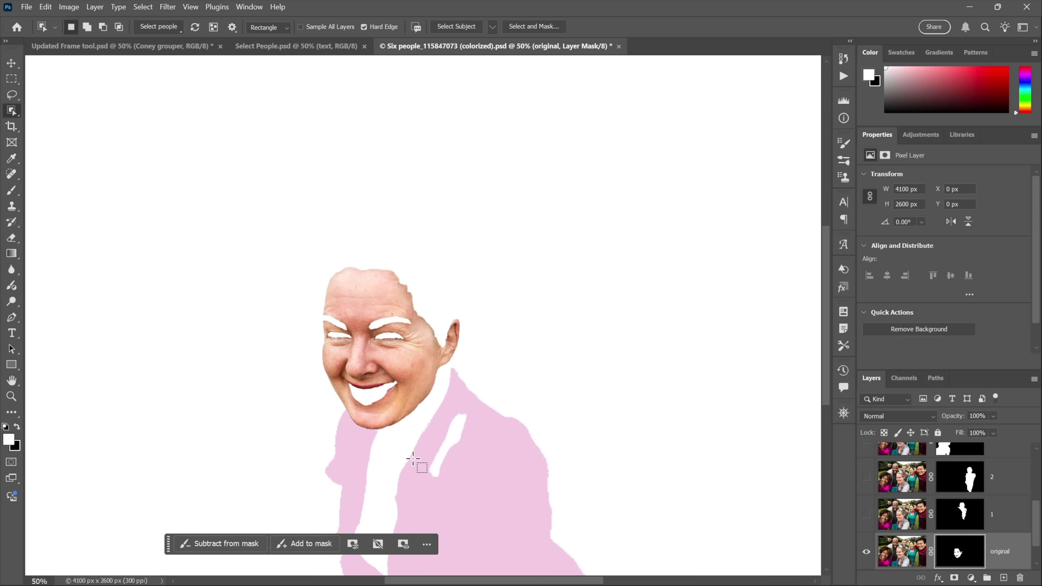
{"action": "key", "text": "z"}
{"action": "left_click_drag", "start_coordinate": [397, 368], "coordinate": [397, 368]}
{"action": "key", "text": "w"}
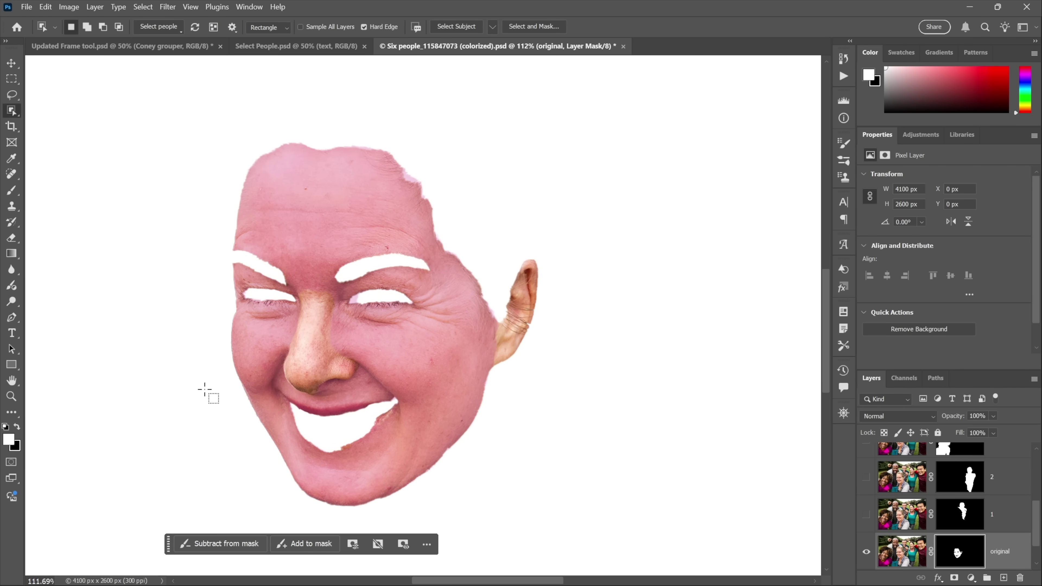
{"action": "key", "text": "m"}
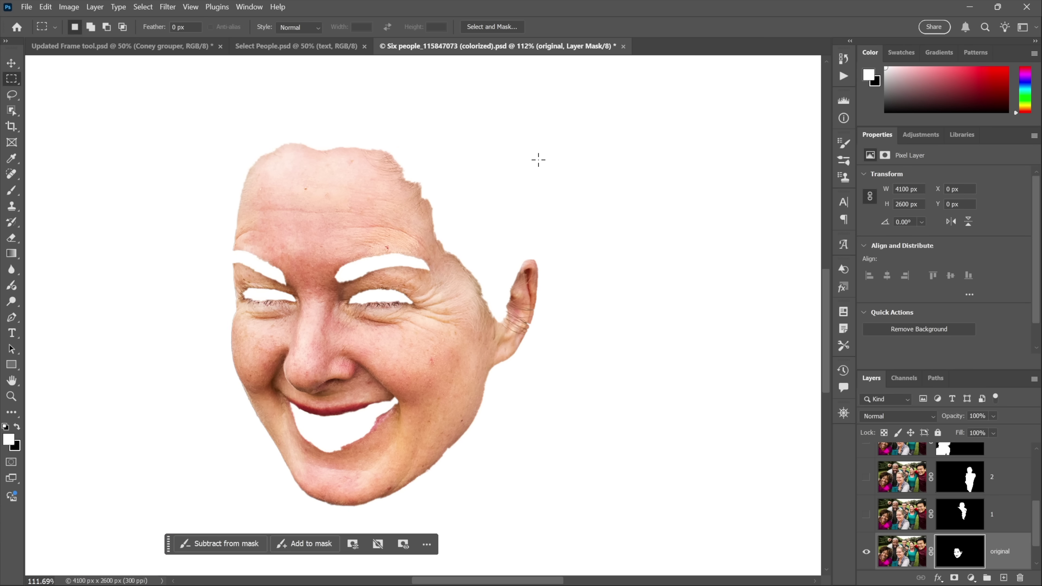
- Back in Select People.psd, paste a four-and-a-half red star rating under the title
{"action": "key", "text": "ctrl+shift+Tab"}
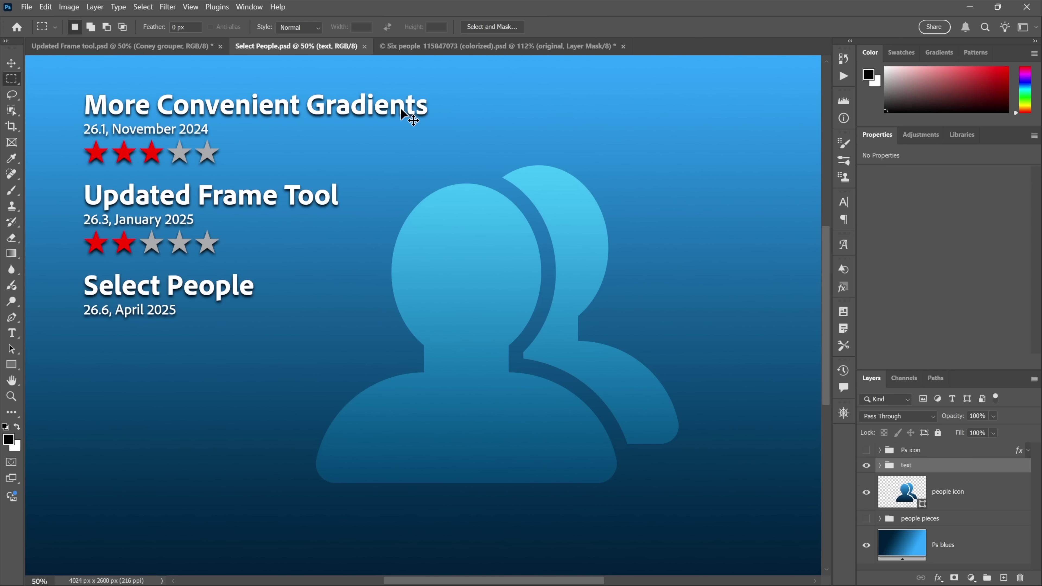
{"action": "key", "text": "ctrl+v"}
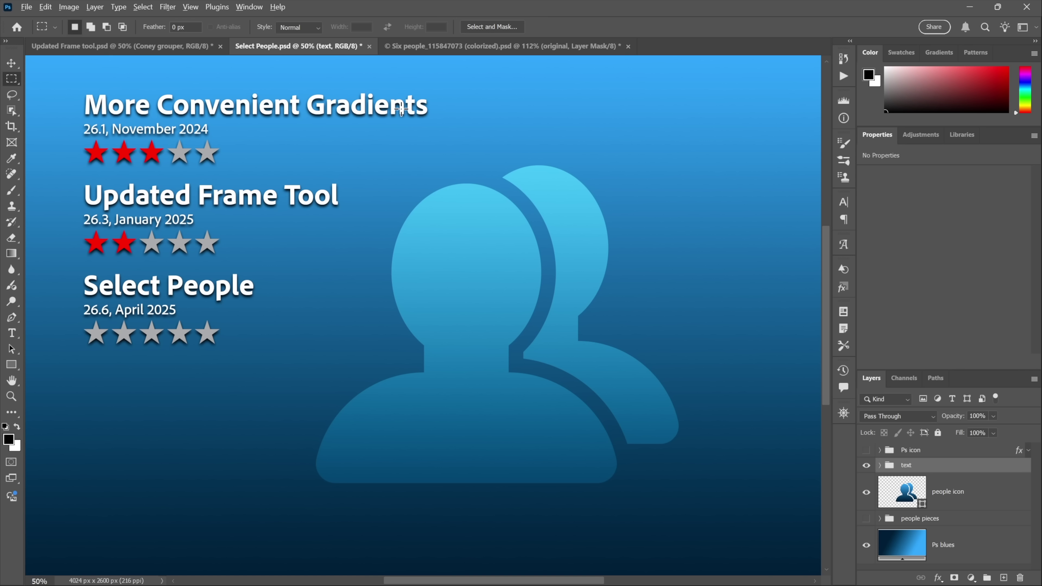
{"action": "key", "text": "ctrl+v"}
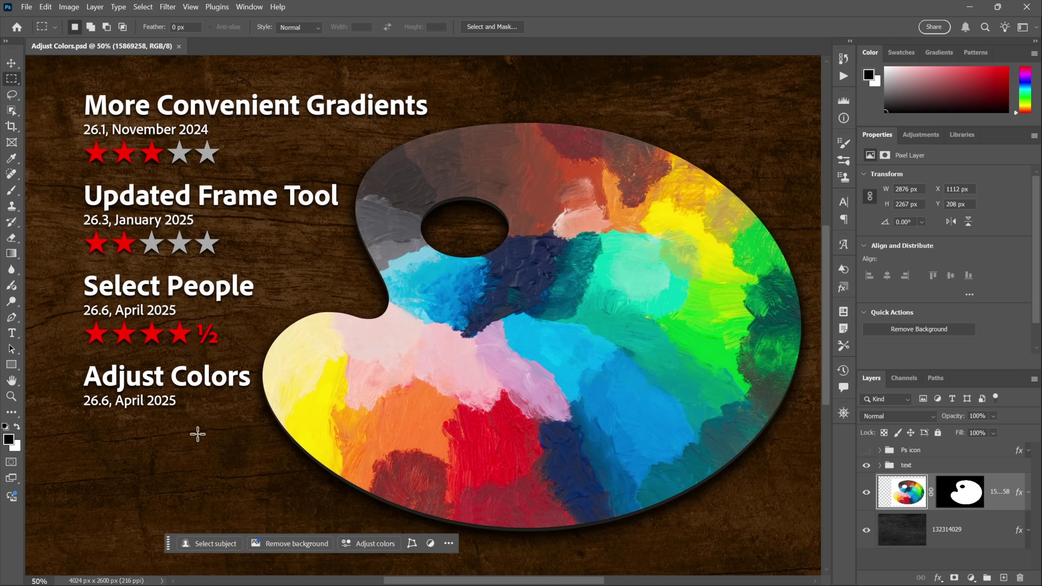
- Add an Adjust colors Hue/Saturation layer to the palette from the contextual task bar
{"action": "left_click", "coordinate": [371, 546]}
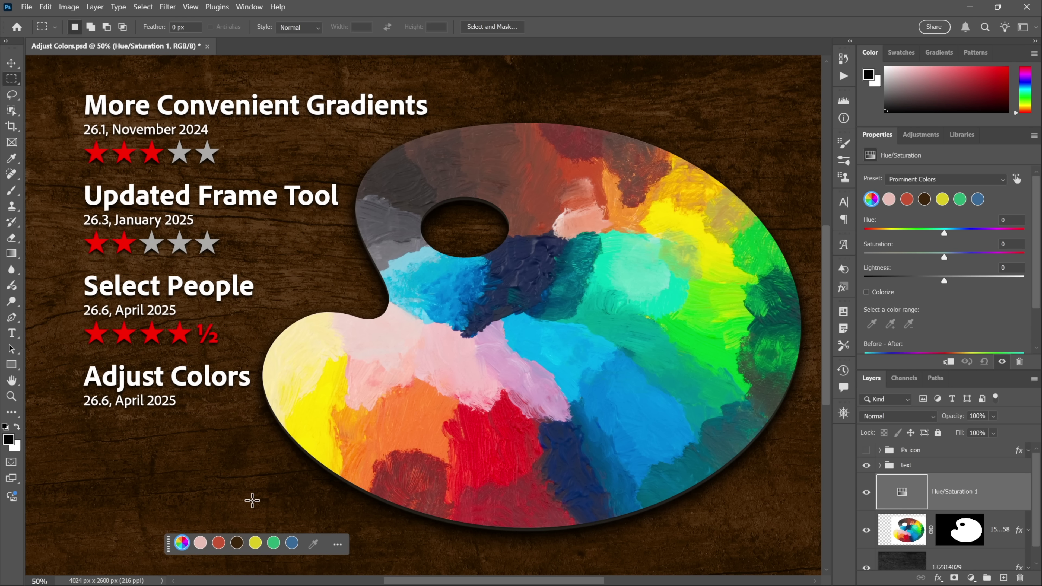
- Shift the pinks' hue and lower their saturation, then rotate the reds' hue to +180 with more saturation
{"action": "left_click", "coordinate": [200, 544]}
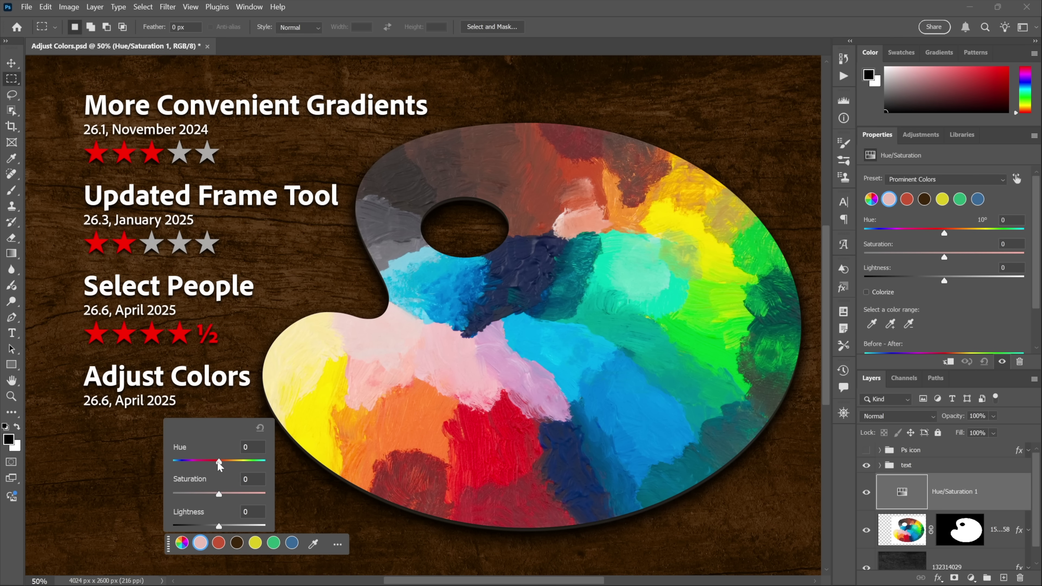
{"action": "left_click_drag", "start_coordinate": [219, 463], "coordinate": [196, 461]}
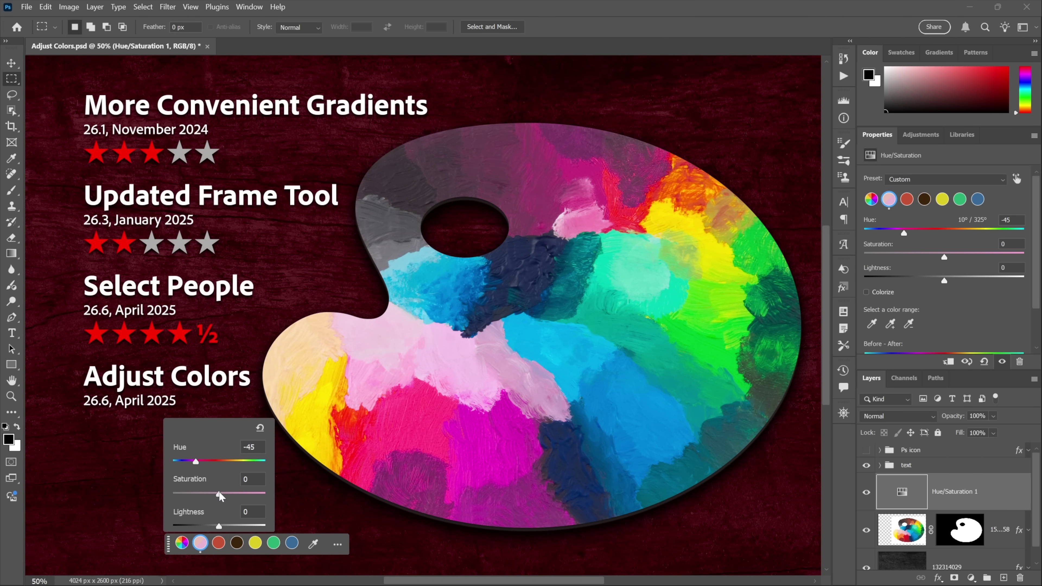
{"action": "left_click_drag", "start_coordinate": [220, 497], "coordinate": [211, 527]}
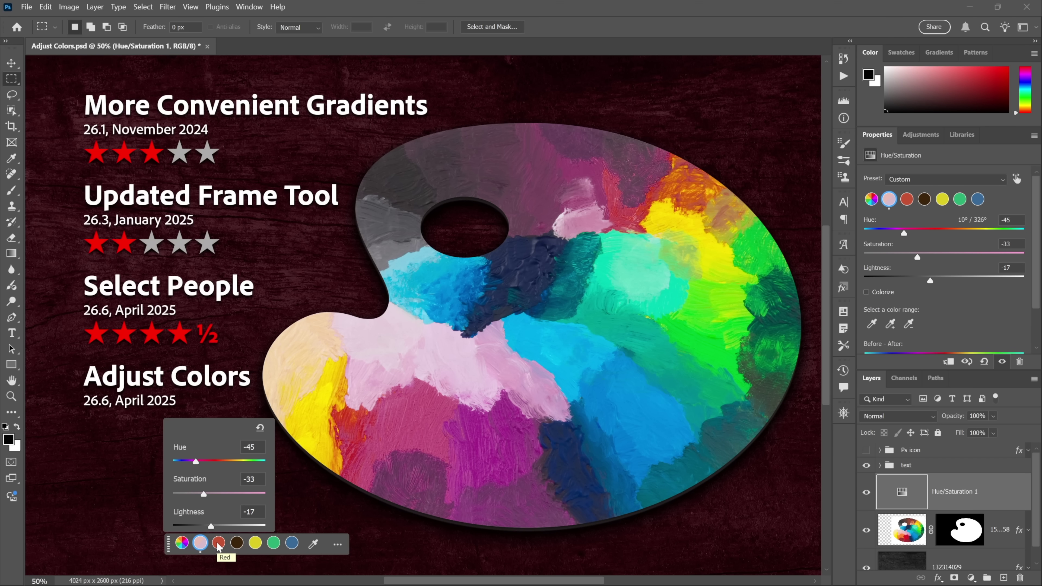
{"action": "left_click", "coordinate": [218, 544]}
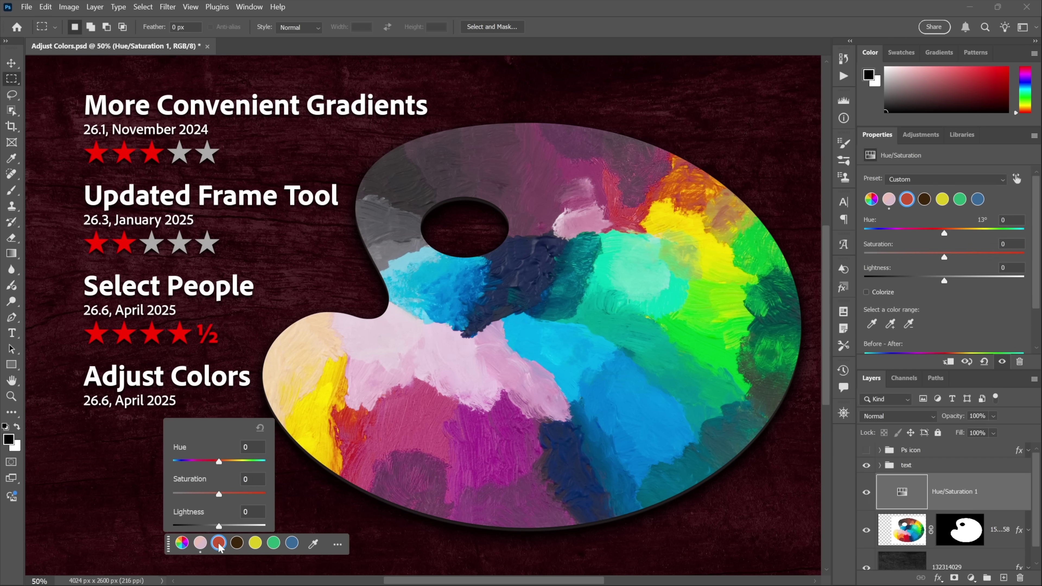
{"action": "left_click_drag", "start_coordinate": [219, 462], "coordinate": [274, 468]}
{"action": "left_click_drag", "start_coordinate": [219, 494], "coordinate": [226, 526]}
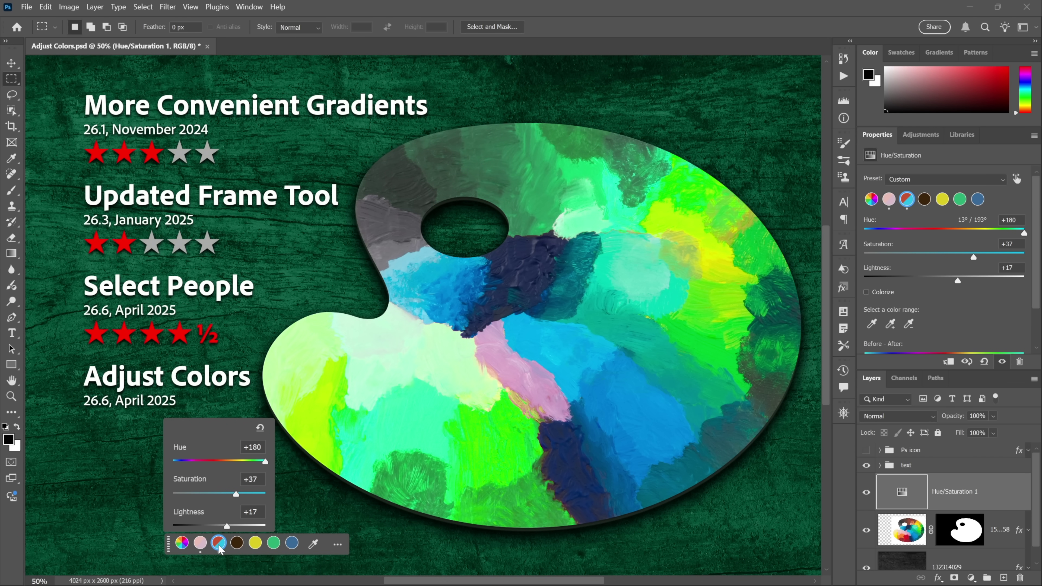
- Adjust the dark browns' hue, select the yellow range, and hide the adjustment to compare
{"action": "left_click", "coordinate": [237, 544]}
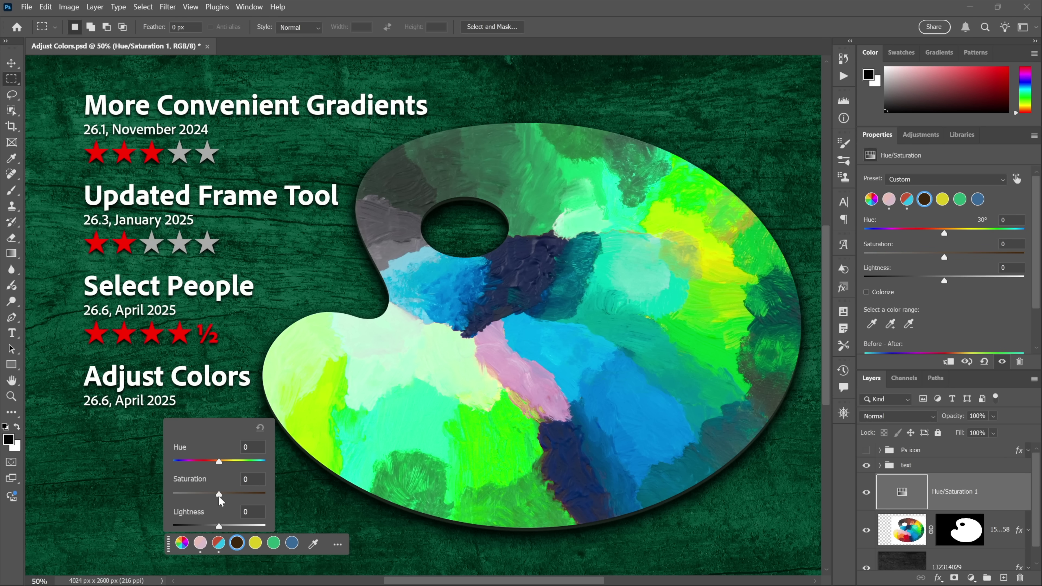
{"action": "left_click_drag", "start_coordinate": [219, 462], "coordinate": [230, 463]}
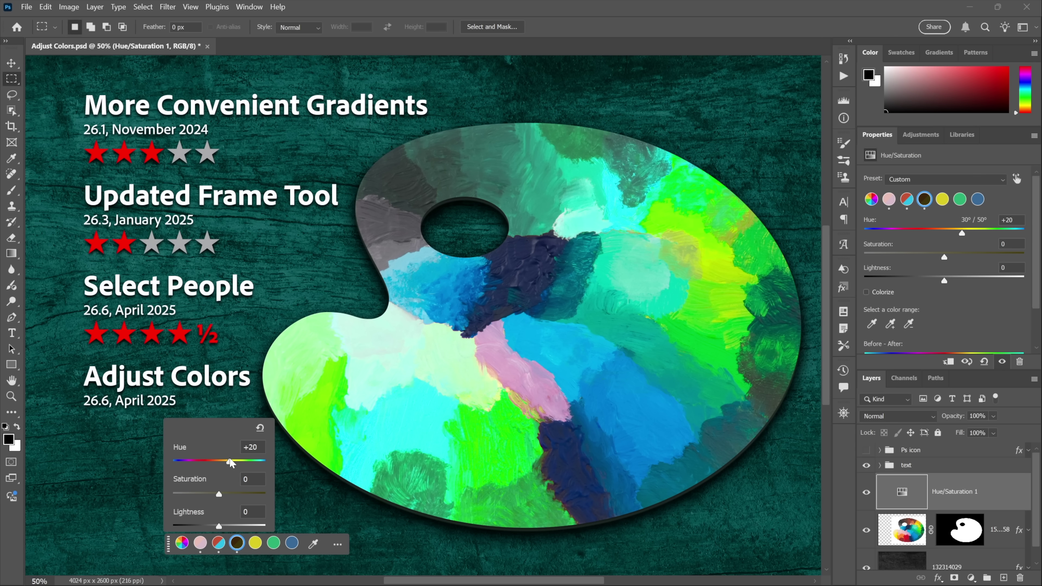
{"action": "left_click_drag", "start_coordinate": [231, 463], "coordinate": [225, 527]}
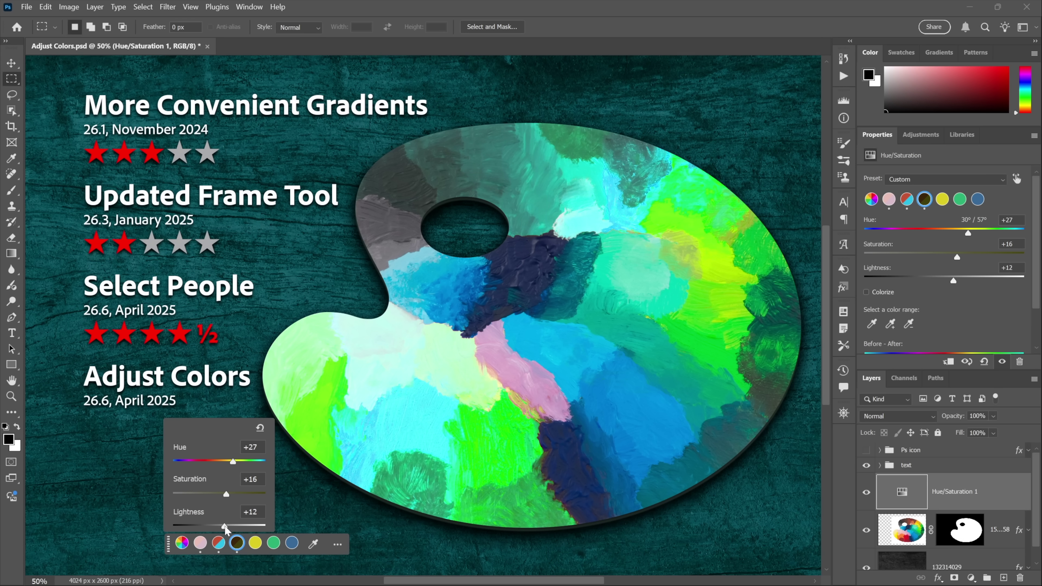
{"action": "left_click", "coordinate": [255, 544]}
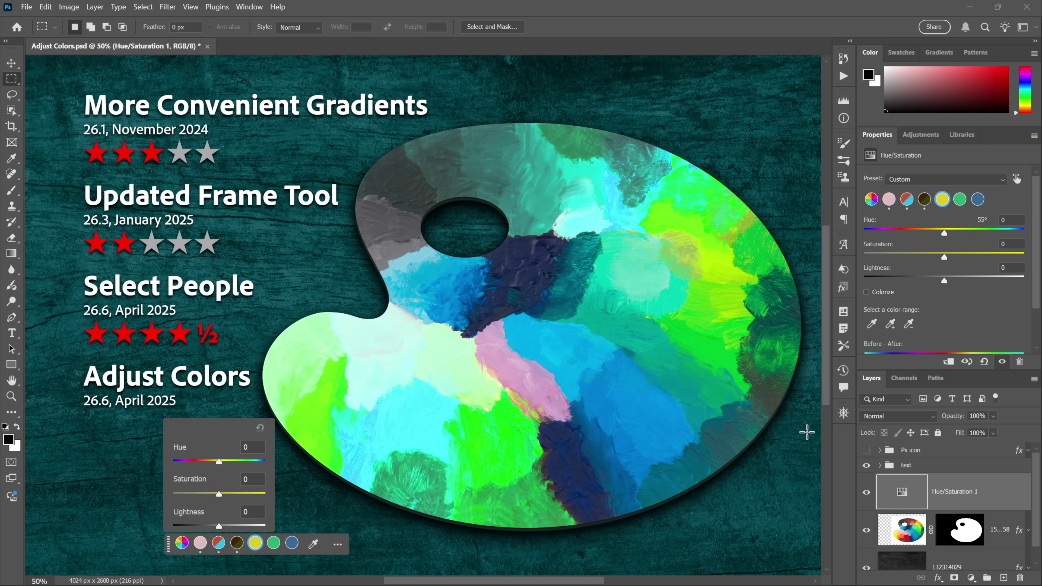
{"action": "left_click", "coordinate": [866, 493]}
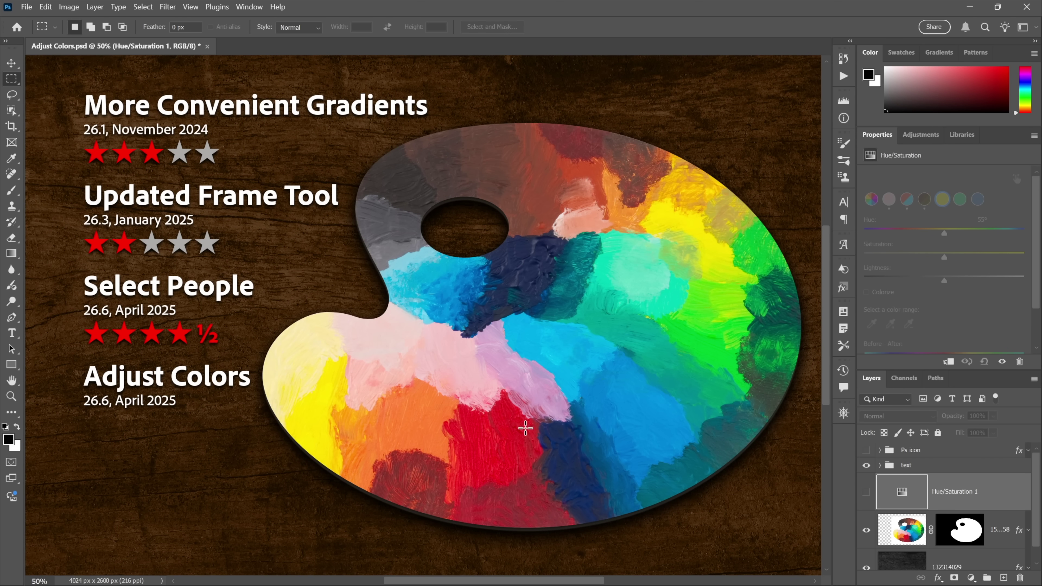
- Show the adjustment, sample the palette's red, and set Hue -24, Saturation -54, Lightness -9
{"action": "left_click", "coordinate": [865, 495]}
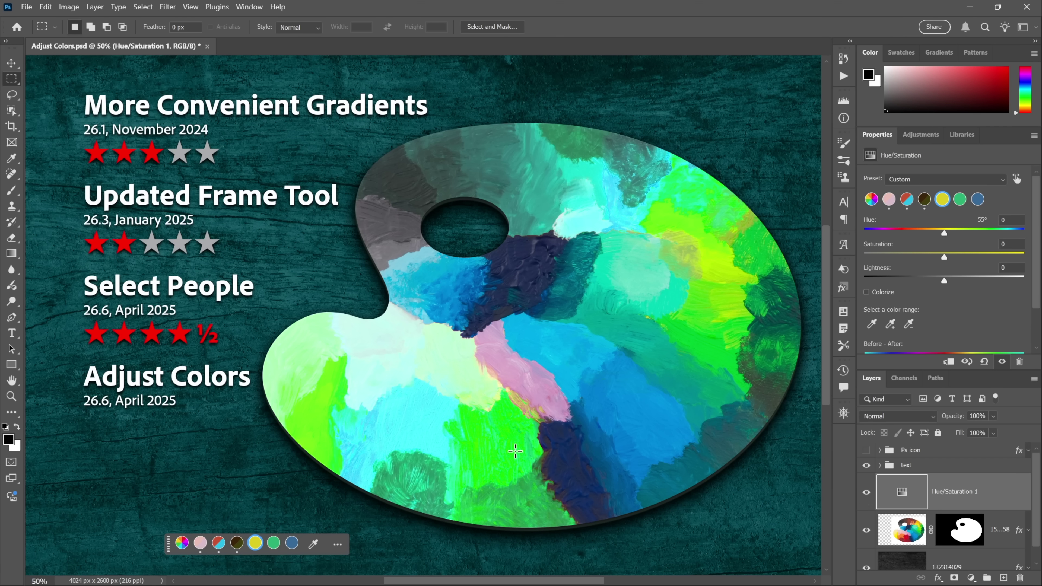
{"action": "left_click", "coordinate": [314, 549]}
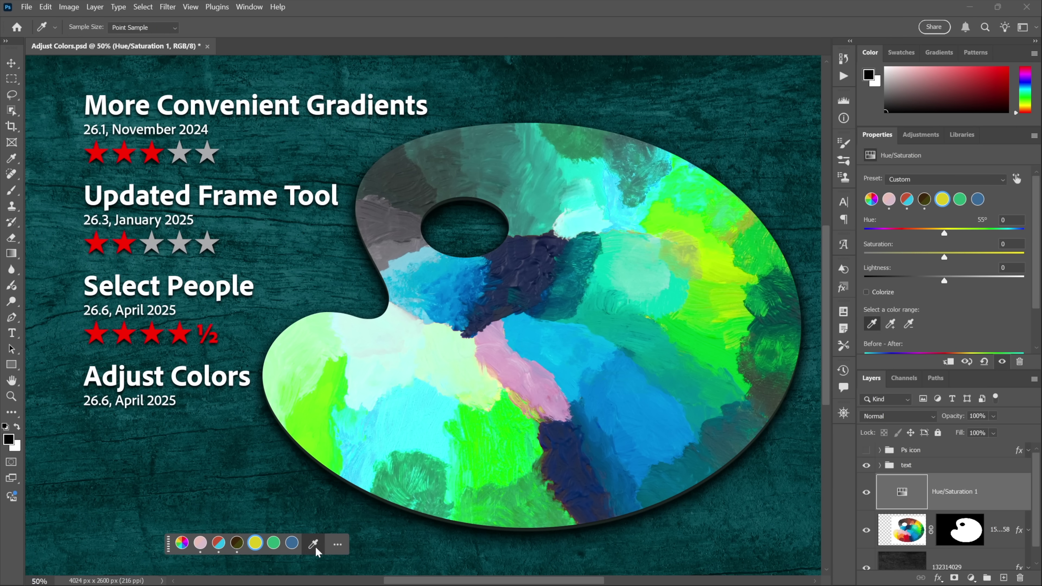
{"action": "left_click", "coordinate": [517, 444]}
{"action": "left_click_drag", "start_coordinate": [516, 444], "coordinate": [489, 439]}
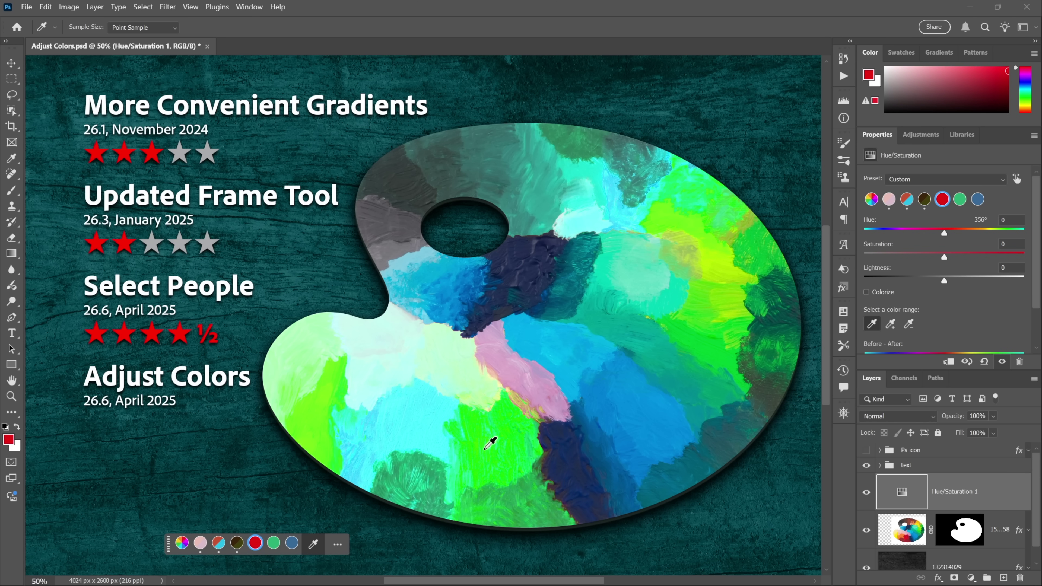
{"action": "left_click", "coordinate": [258, 544]}
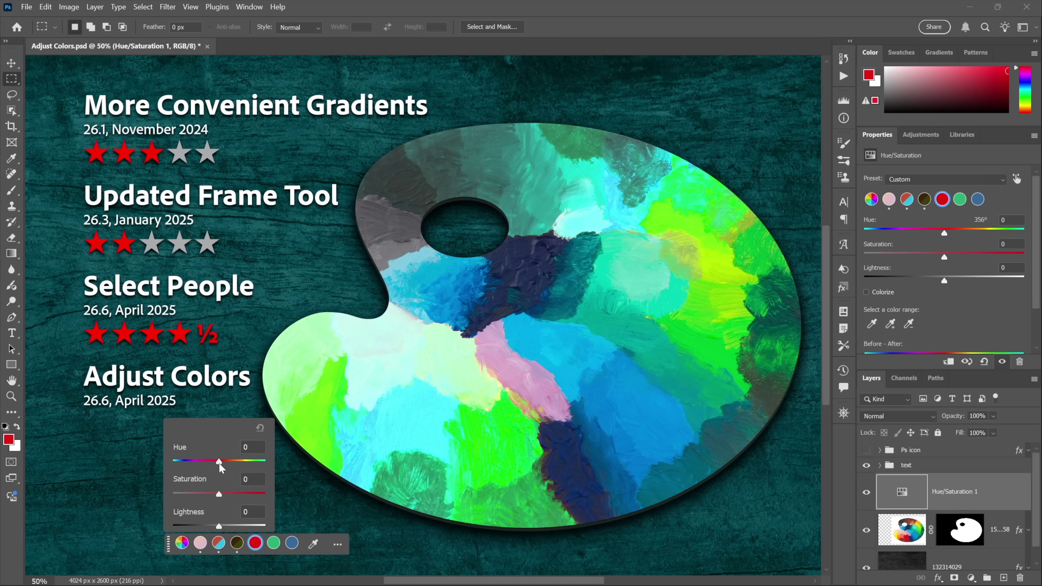
{"action": "left_click_drag", "start_coordinate": [219, 462], "coordinate": [216, 529]}
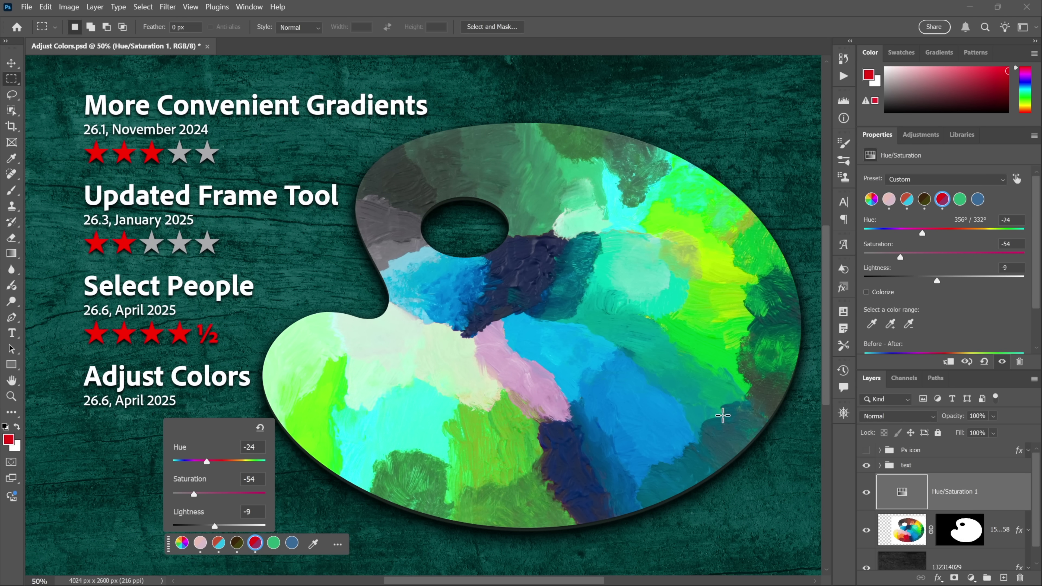
- Compare with Hue/Saturation 1 hidden, and try it below the palette layer before moving it back
{"action": "left_click", "coordinate": [866, 493]}
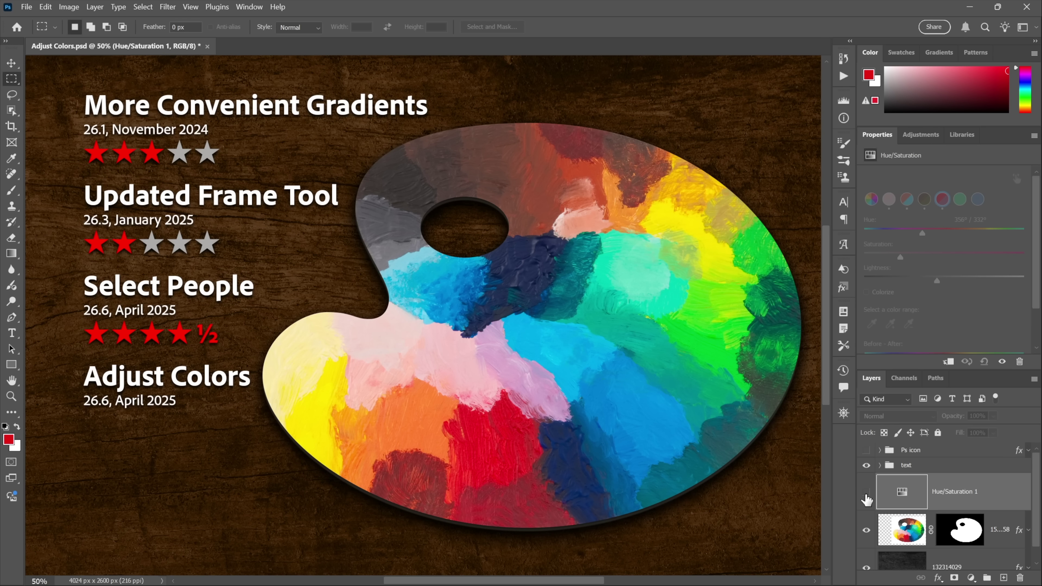
{"action": "left_click", "coordinate": [866, 494]}
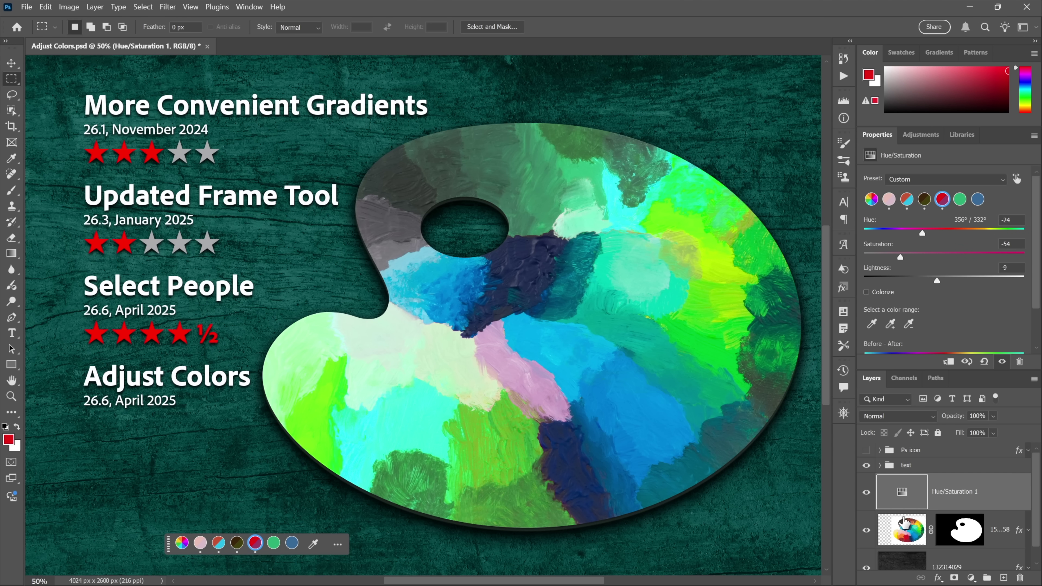
{"action": "scroll", "coordinate": [891, 515], "scroll_direction": "down", "scroll_amount": 1}
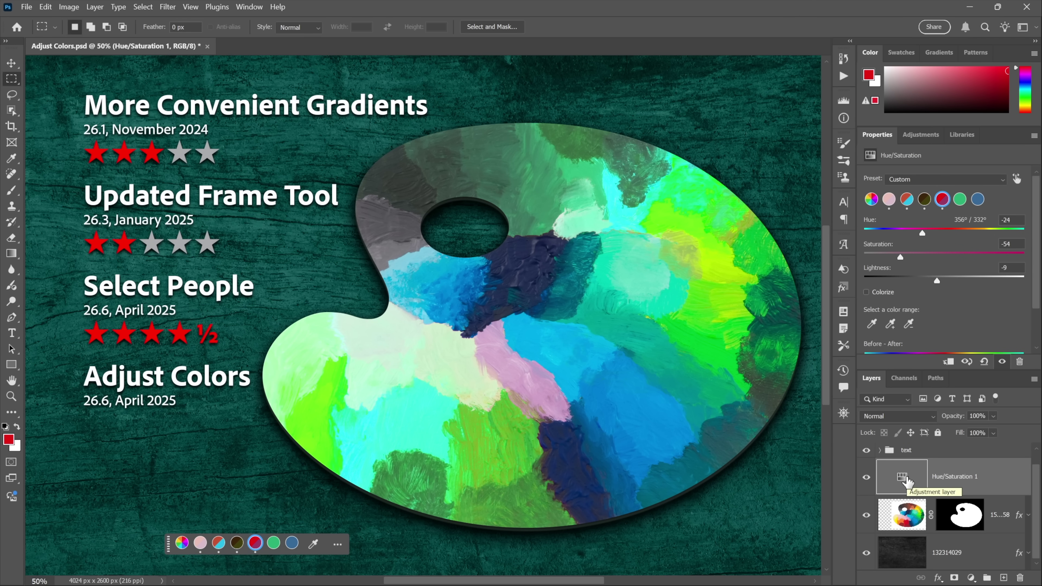
{"action": "left_click_drag", "start_coordinate": [906, 481], "coordinate": [905, 530]}
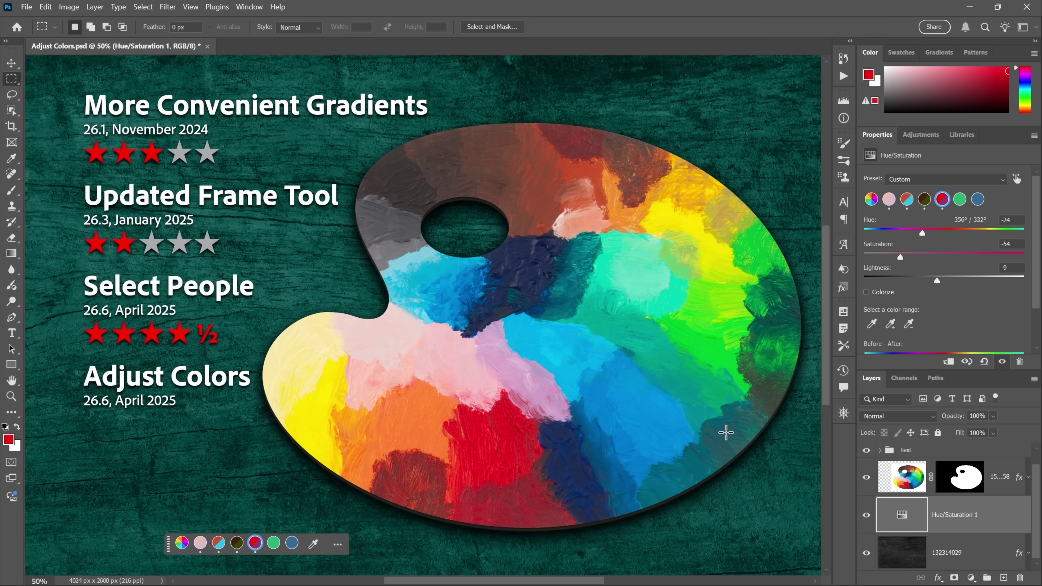
{"action": "left_click", "coordinate": [866, 518]}
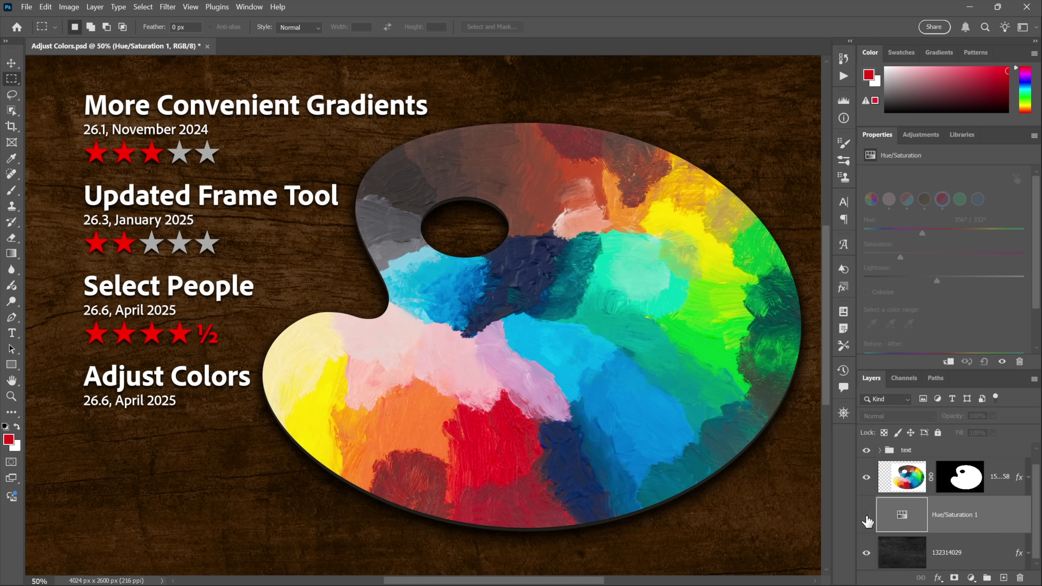
{"action": "left_click", "coordinate": [866, 518]}
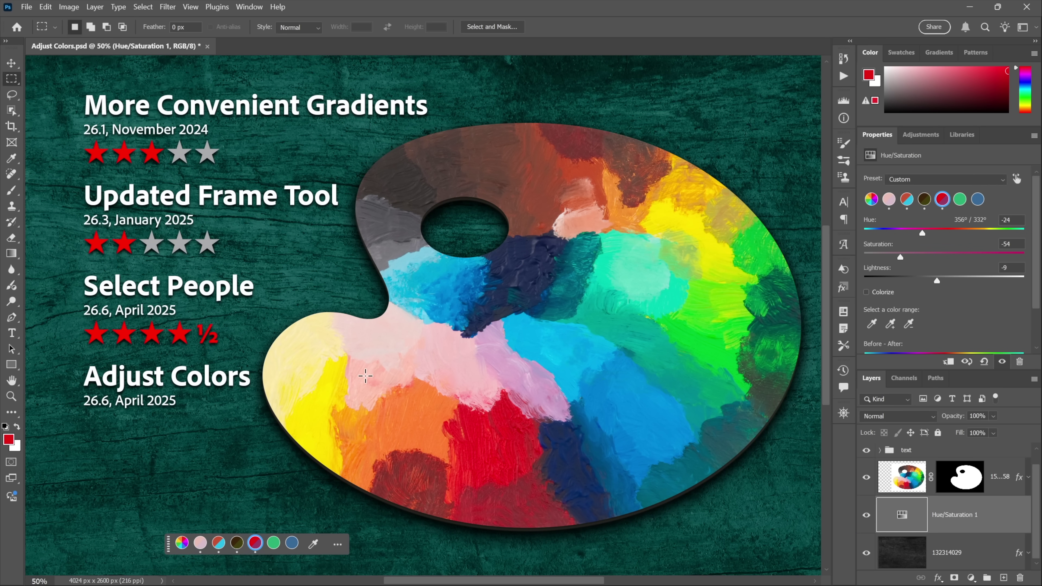
{"action": "left_click_drag", "start_coordinate": [893, 520], "coordinate": [901, 465]}
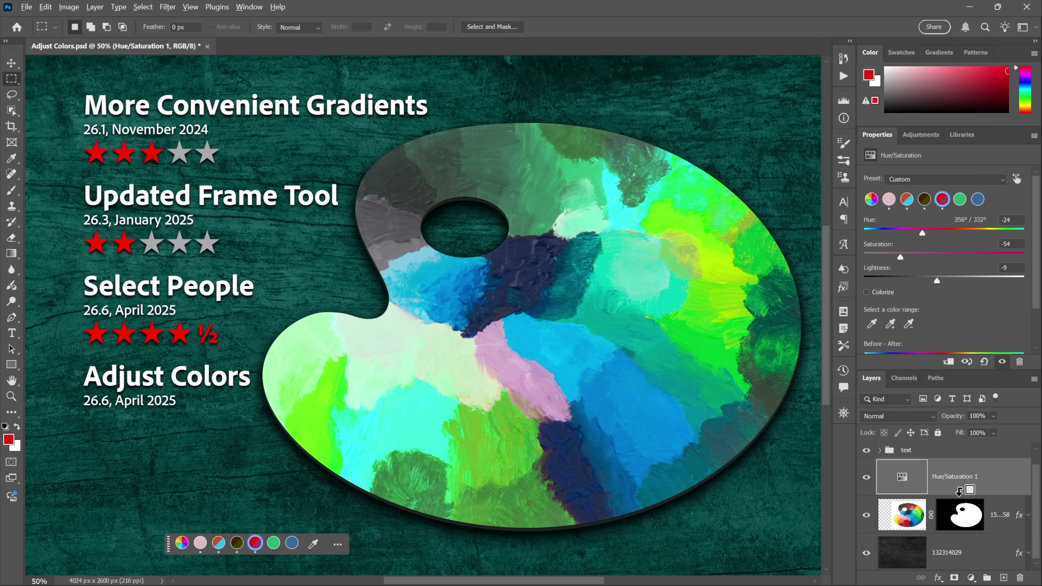
- Clip the adjustment to the palette, compare, then release the clipping so the wood turns teal
{"action": "left_click", "coordinate": [959, 491], "text": "alt"}
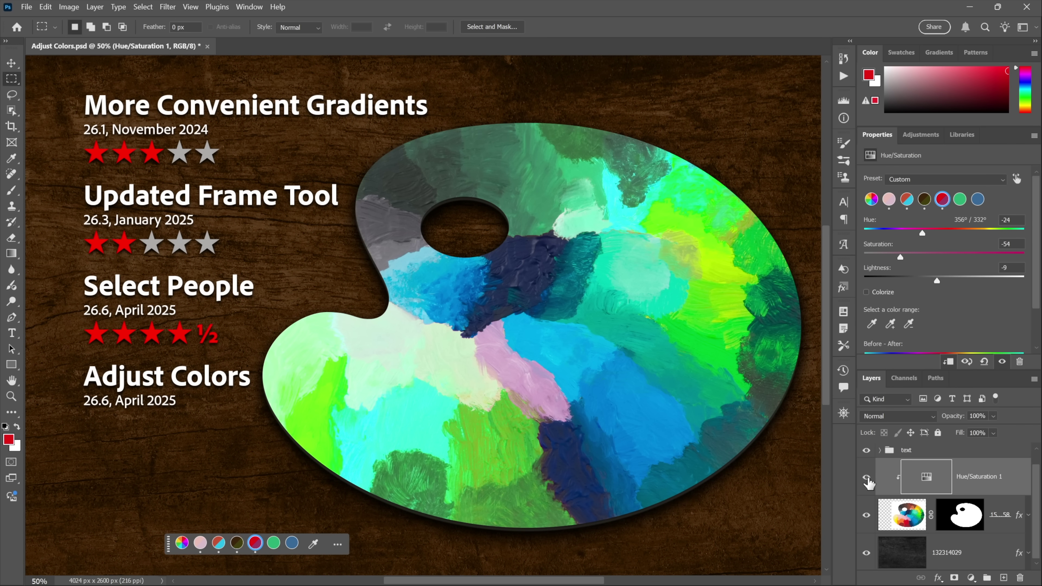
{"action": "left_click", "coordinate": [867, 477]}
{"action": "left_click", "coordinate": [866, 477]}
{"action": "left_click", "coordinate": [984, 489], "text": "alt"}
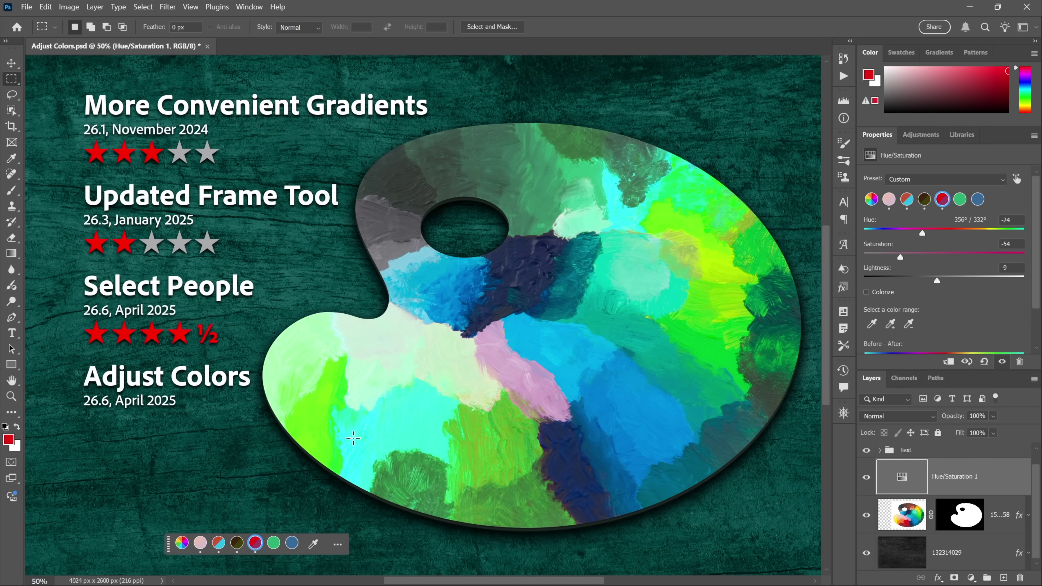
- Show a three-of-five red star rating under Adjust Colors, then move to the next document tab
{"action": "key", "text": "alt"}
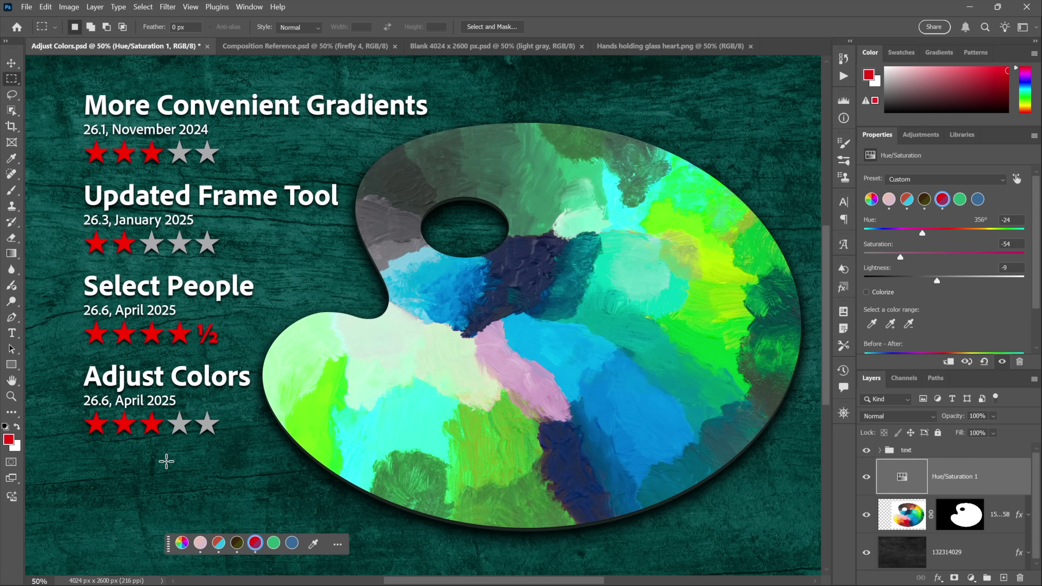
{"action": "key", "text": "ctrl+Tab"}
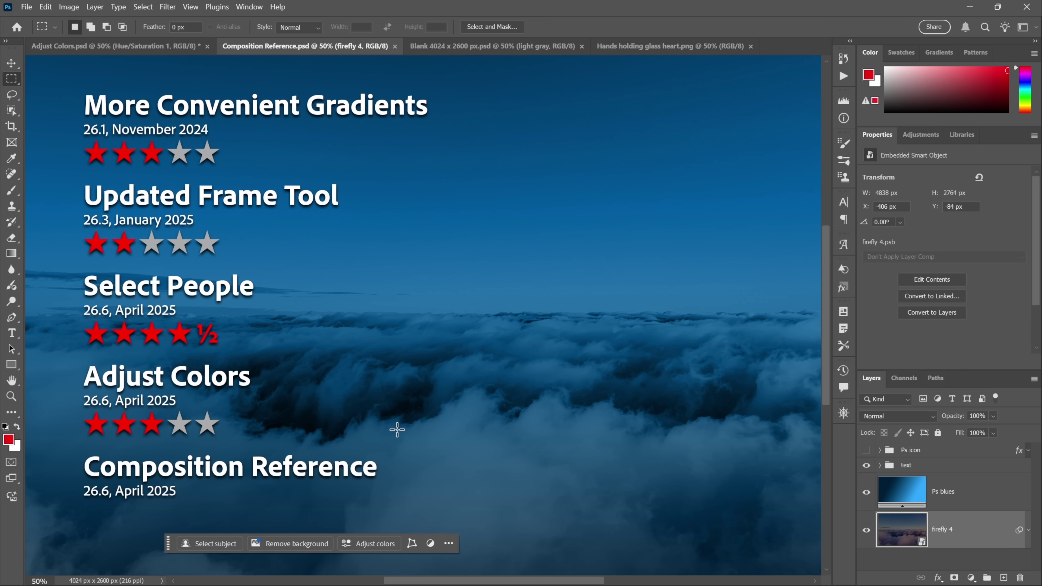
- On the blank 4024 x 2600 px document, generate 'two hands holding a glass heart, rising out of the clouds'
{"action": "key", "text": "ctrl+Tab"}
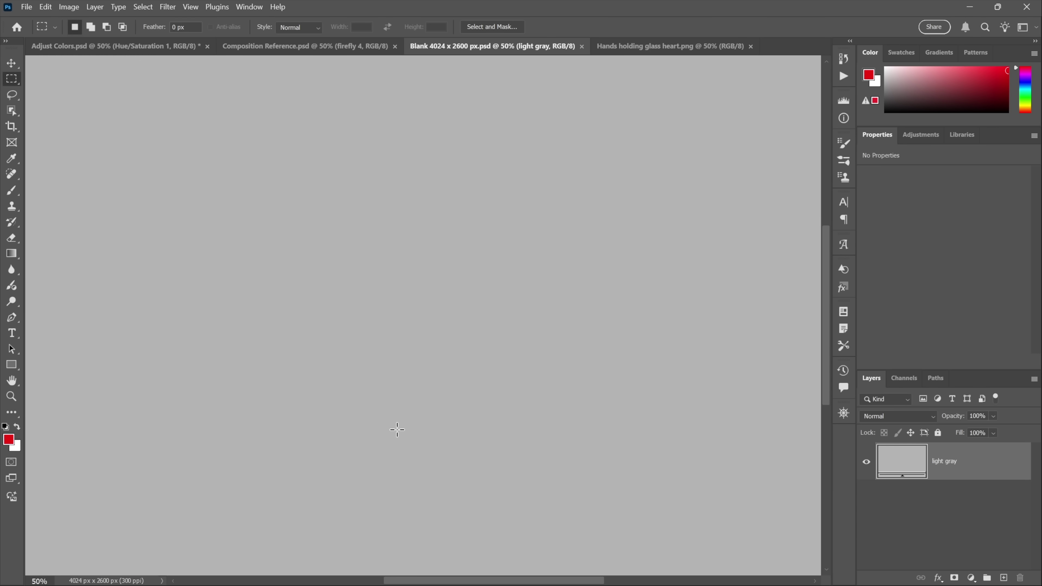
{"action": "left_click", "coordinate": [15, 497]}
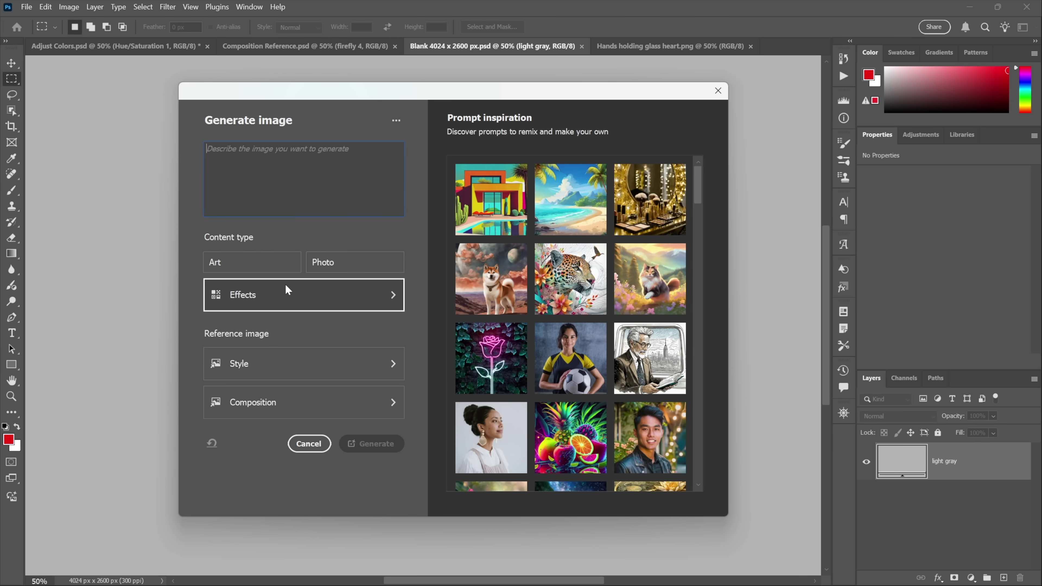
{"action": "type", "text": "two hands holding a glass heart, rising out of the clouds"}
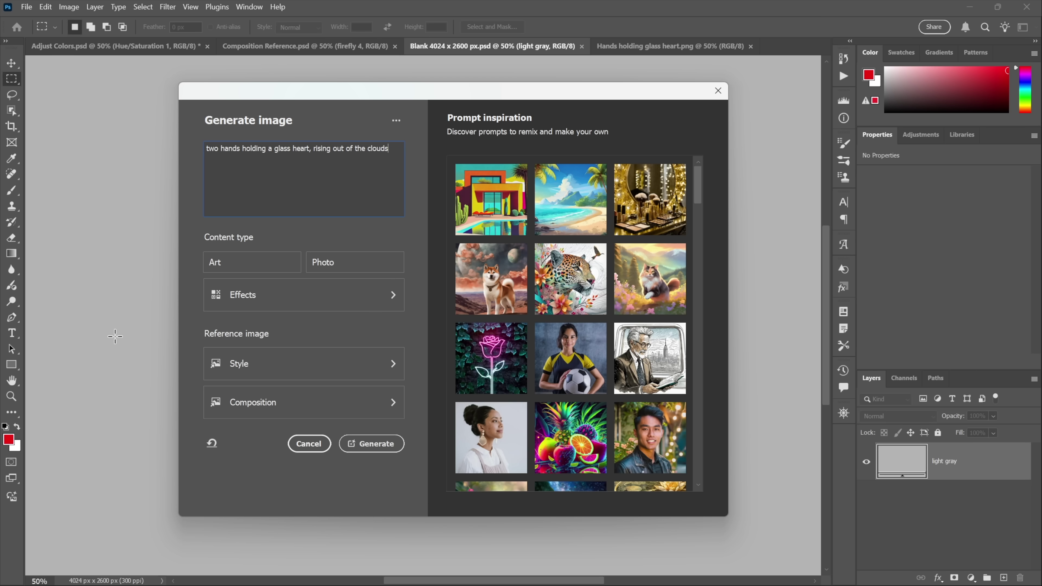
{"action": "left_click", "coordinate": [371, 444]}
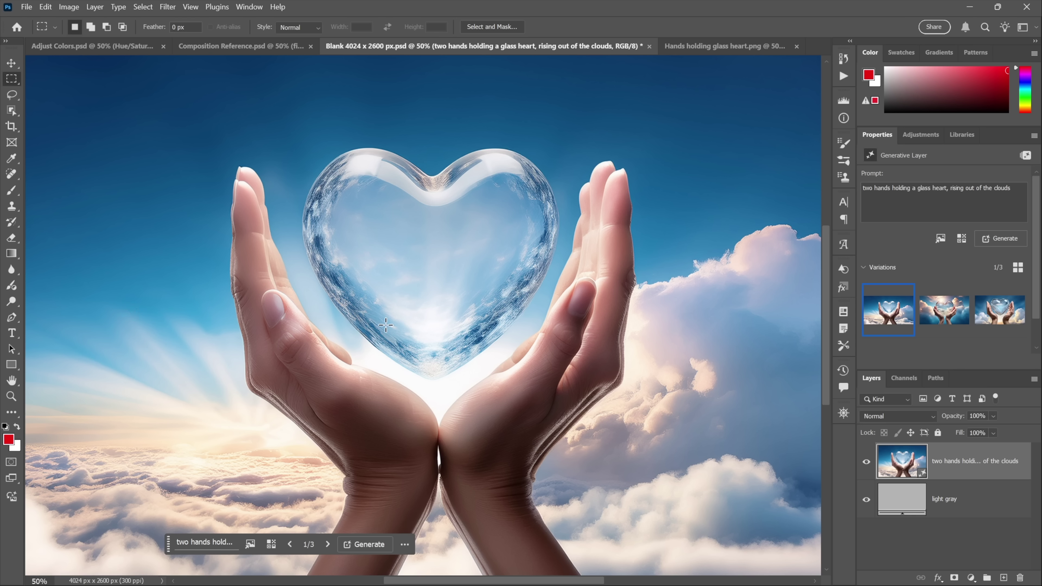
- Compare the three variations against the Hands holding glass heart sketch, keeping variation 2 of 3
{"action": "mouse_move", "coordinate": [949, 308]}
{"action": "left_click", "coordinate": [949, 309]}
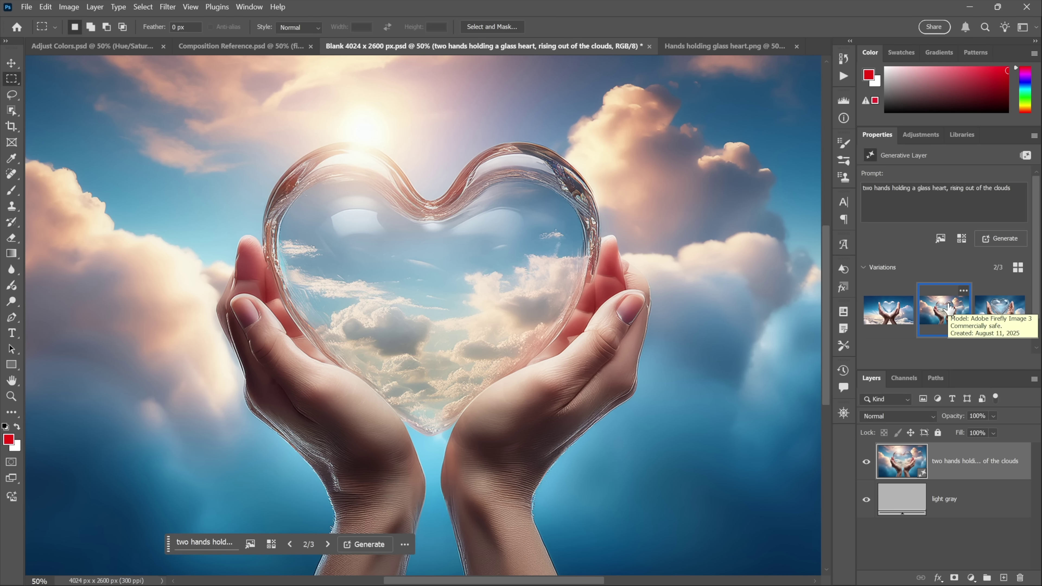
{"action": "left_click", "coordinate": [1009, 311]}
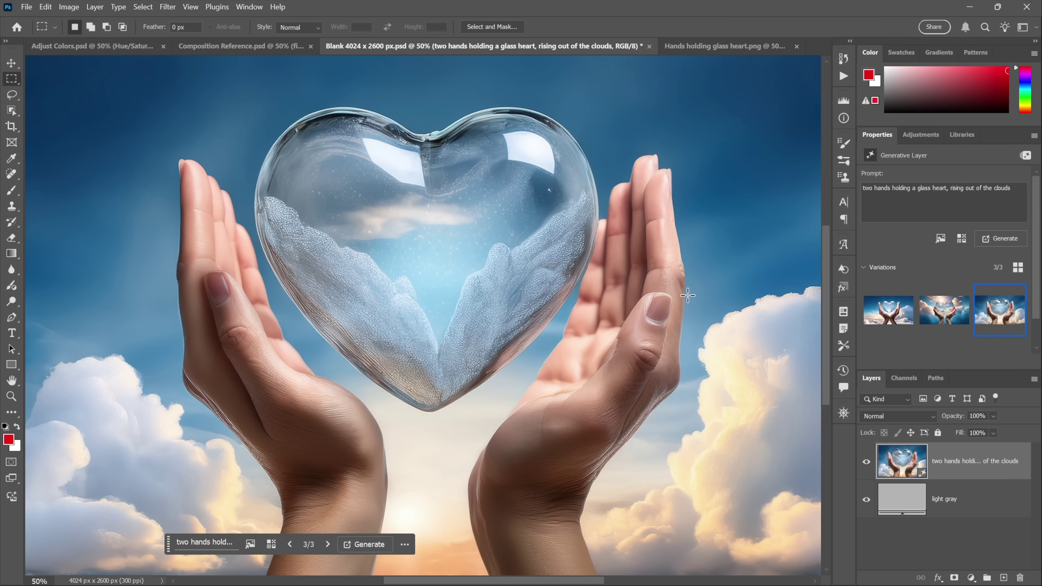
{"action": "mouse_move", "coordinate": [910, 328]}
{"action": "left_click", "coordinate": [939, 314]}
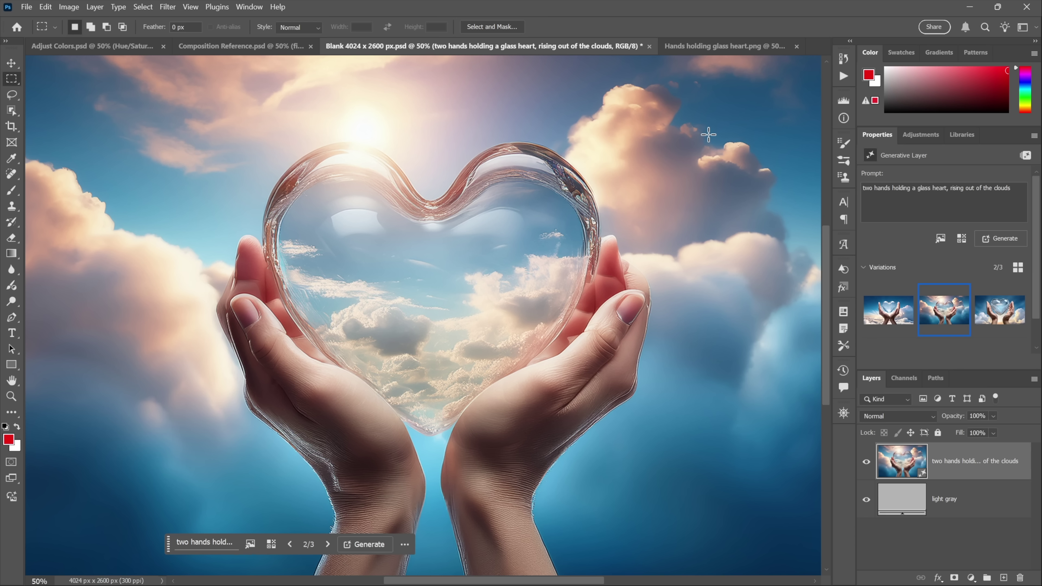
{"action": "left_click", "coordinate": [736, 46]}
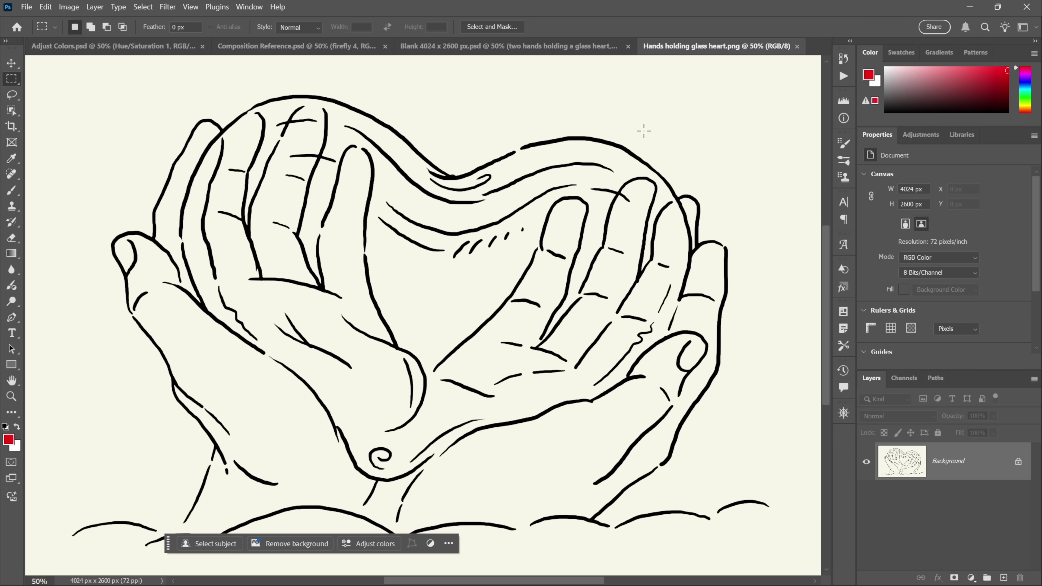
{"action": "left_click", "coordinate": [514, 51]}
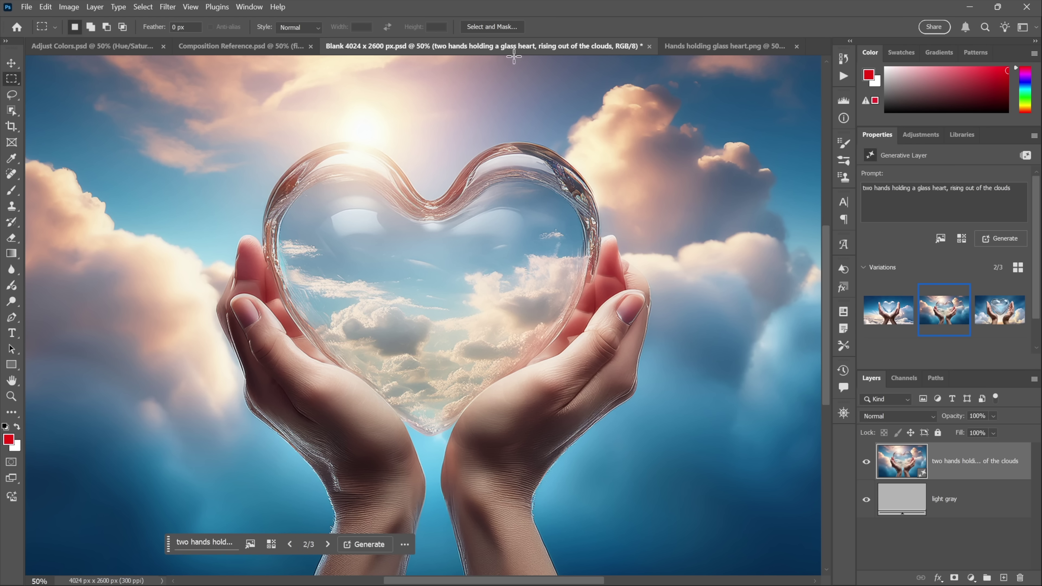
- Regenerate the image with Hands holding glass heart.png as the composition reference
{"action": "left_click", "coordinate": [251, 544]}
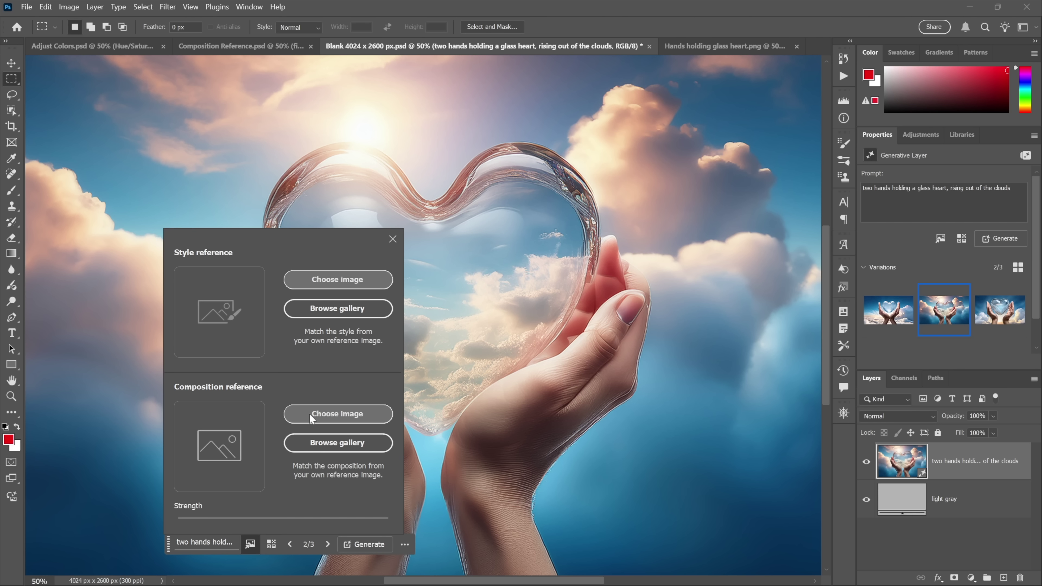
{"action": "left_click", "coordinate": [322, 416]}
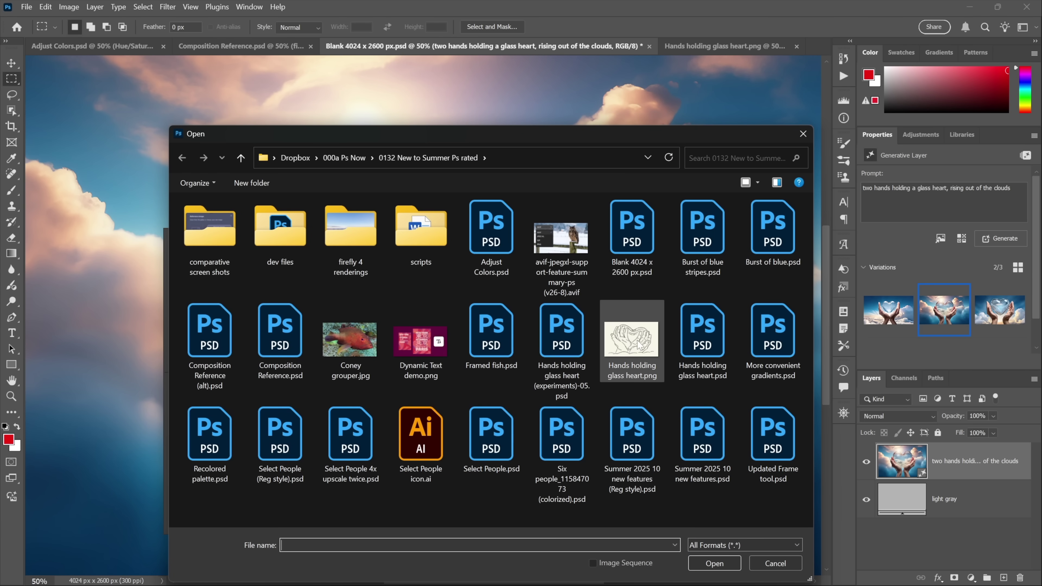
{"action": "double_click", "coordinate": [631, 340]}
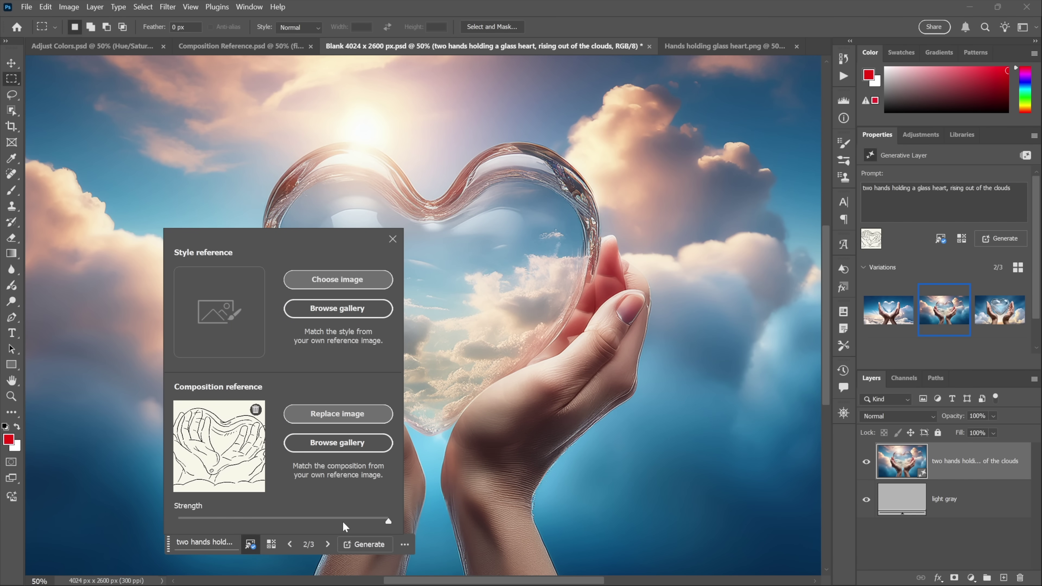
{"action": "left_click", "coordinate": [369, 546]}
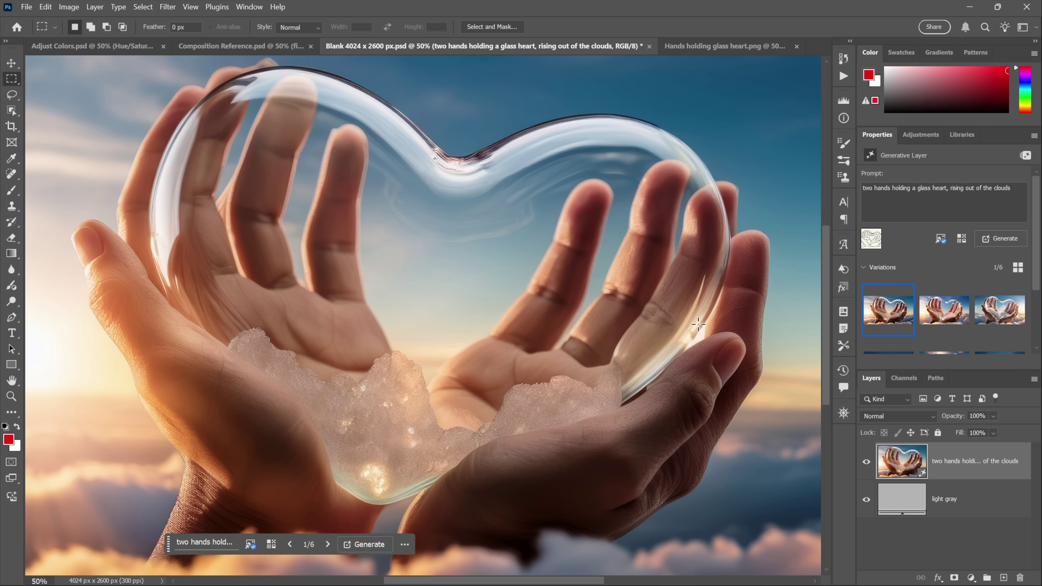
- Compare the six new variations and keep variation 3, with hands holding a cloud-filled glass heart
{"action": "left_click", "coordinate": [328, 543]}
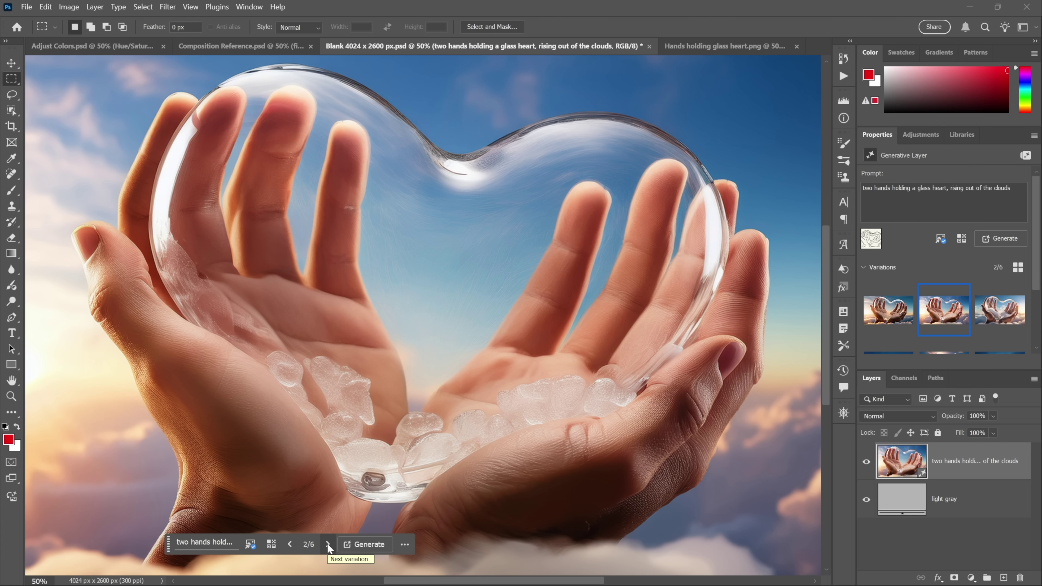
{"action": "left_click", "coordinate": [328, 544]}
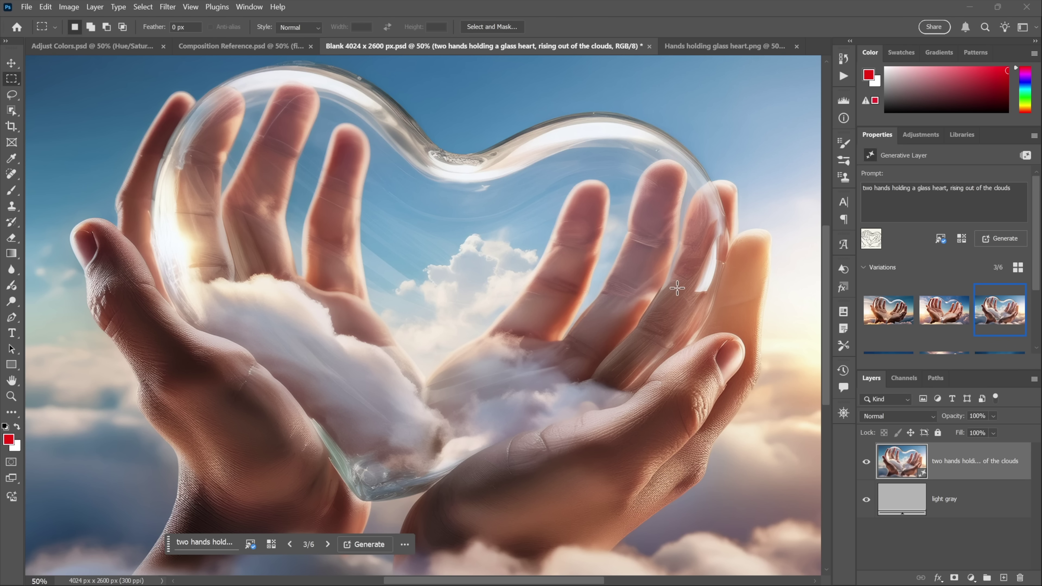
{"action": "scroll", "coordinate": [960, 312], "scroll_direction": "down", "scroll_amount": 2}
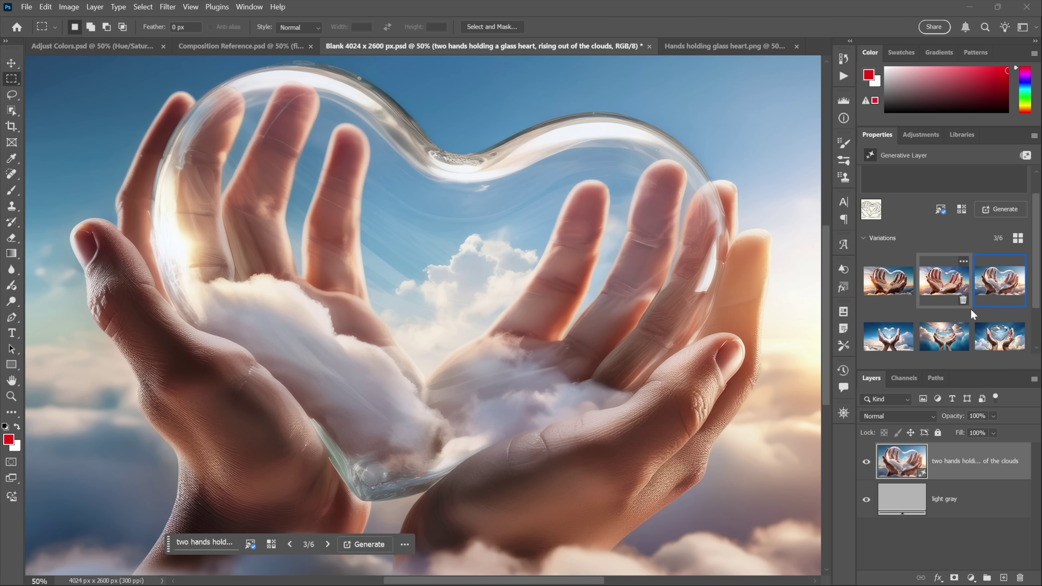
{"action": "left_click", "coordinate": [948, 345]}
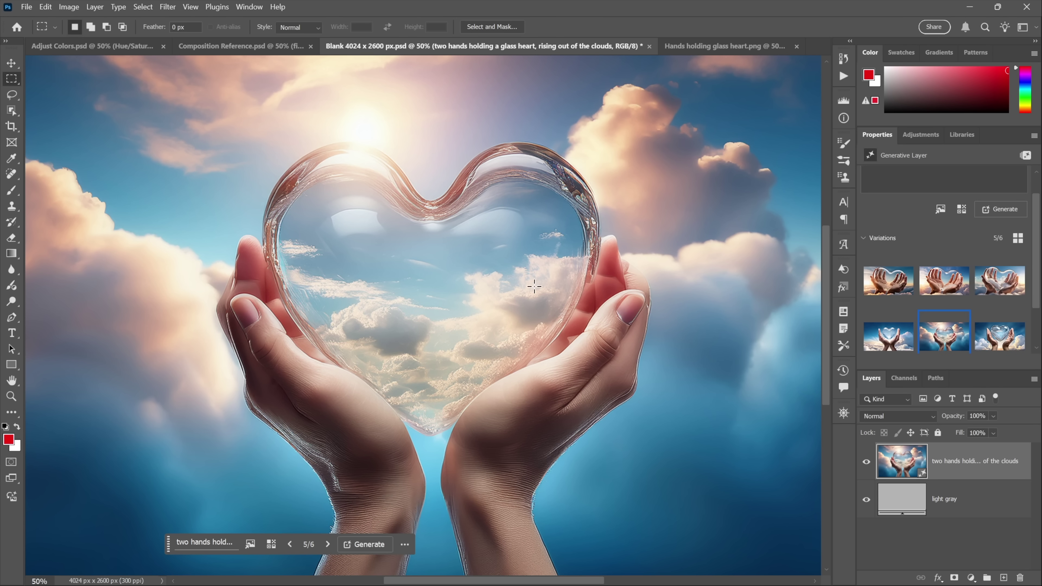
{"action": "left_click", "coordinate": [992, 294]}
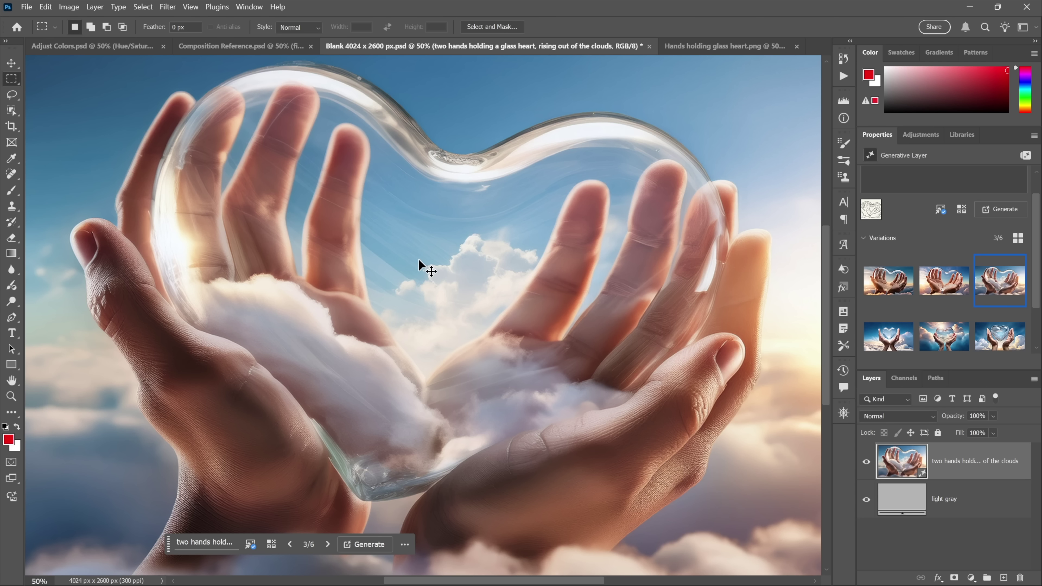
- Back on the Composition Reference slide, show five unfilled grey stars under Composition Reference
{"action": "key", "text": "ctrl+shift+Tab"}
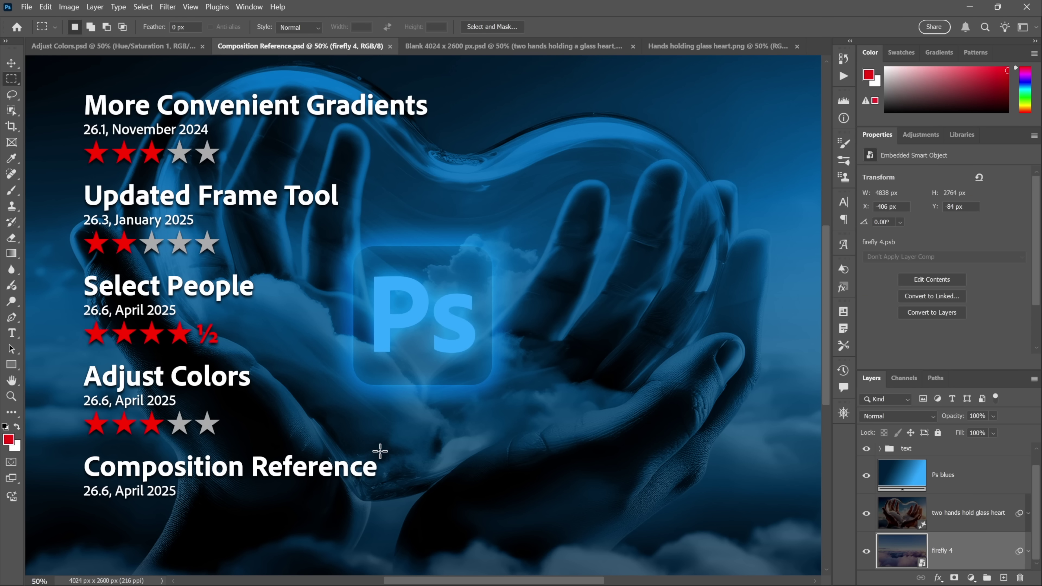
{"action": "key", "text": "ctrl+z"}
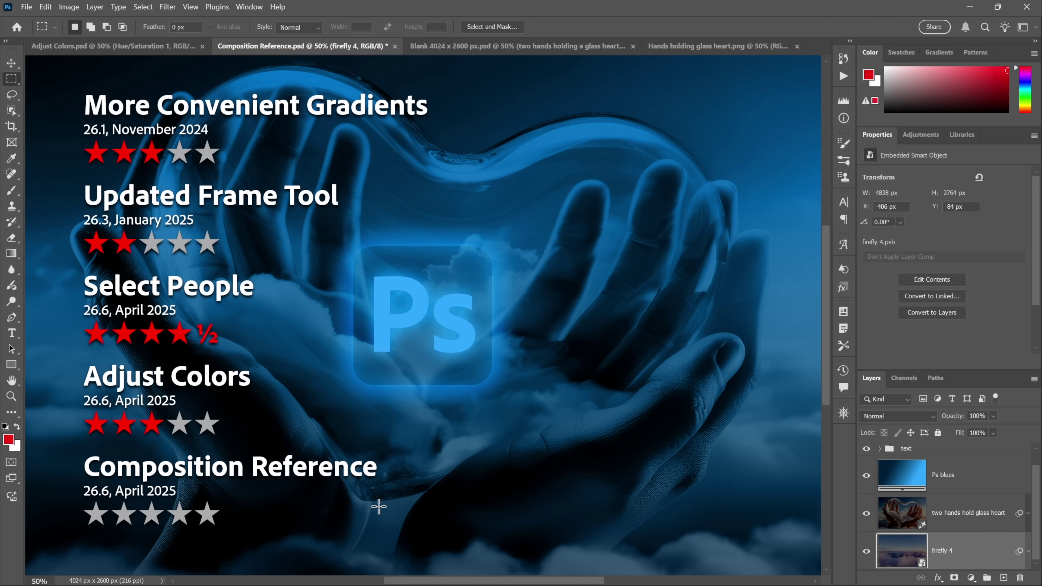